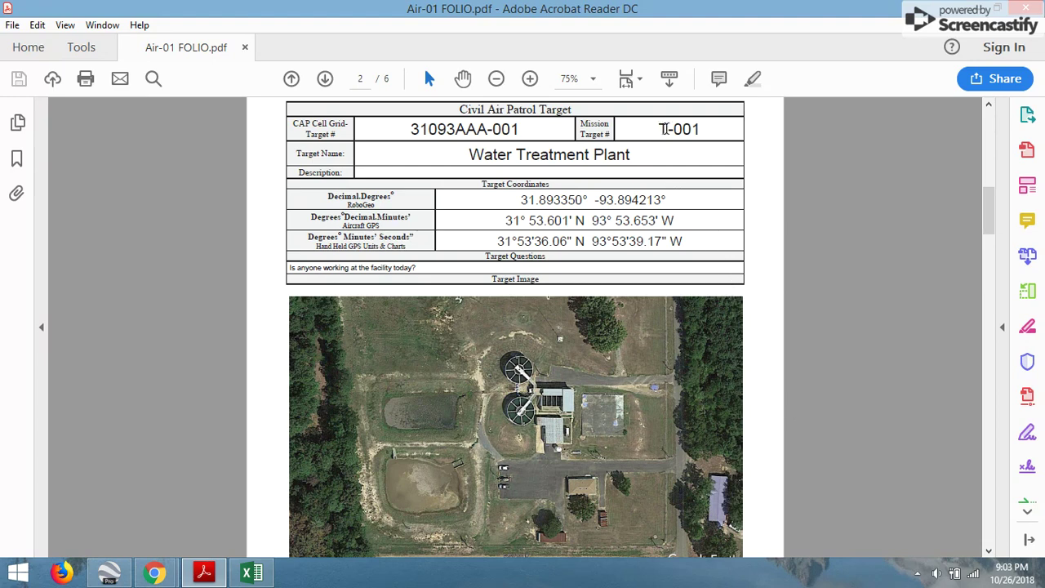
# Step: Review the folio's first target sheet: mission target number, CAP cell grid number, target name, coordinates and target question
pyautogui.moveTo(707, 130); pyautogui.dragTo(654, 131)
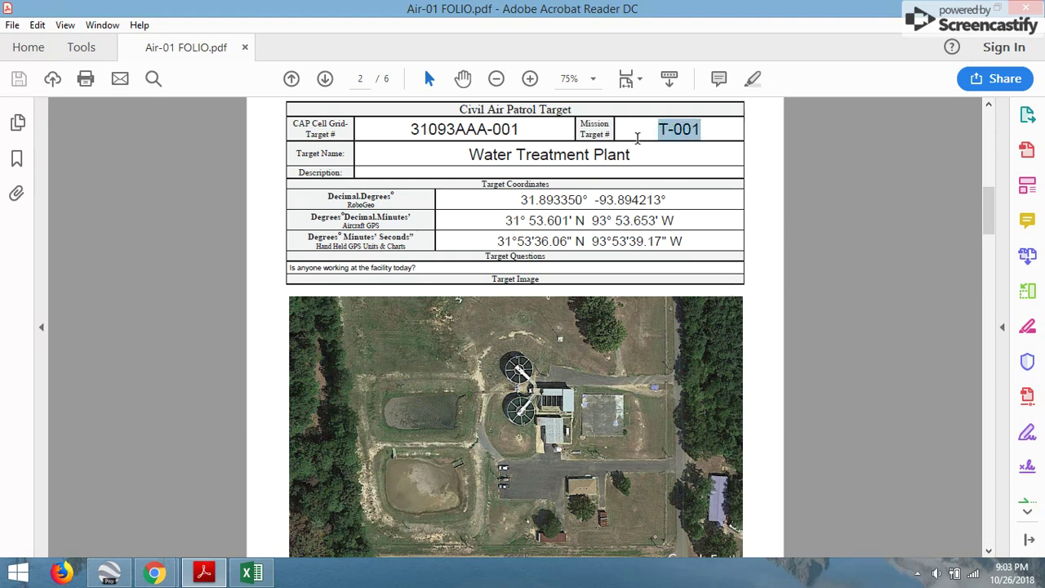
pyautogui.moveTo(532, 130); pyautogui.dragTo(409, 129)
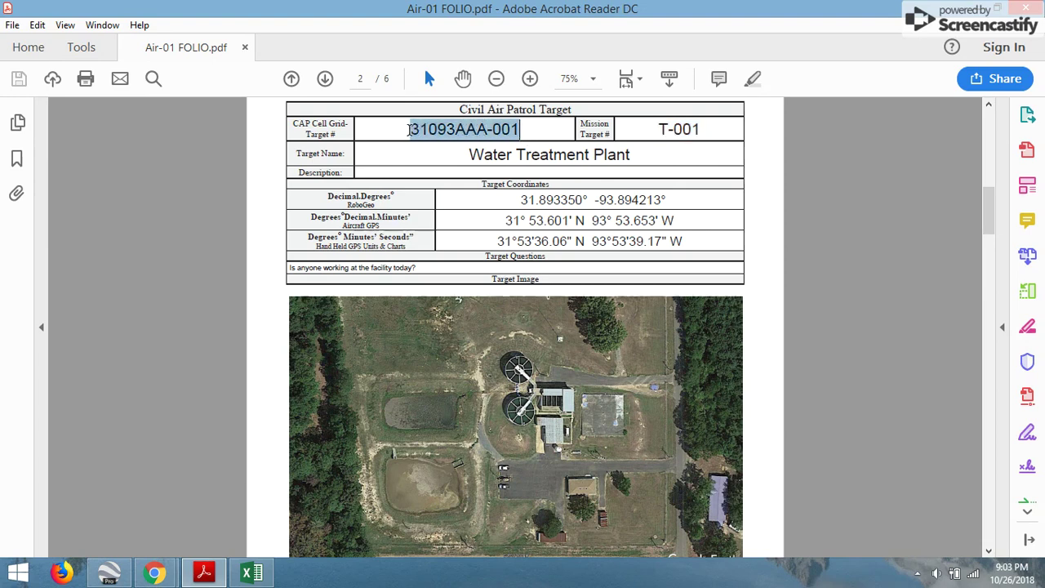
pyautogui.moveTo(470, 154); pyautogui.dragTo(606, 159)
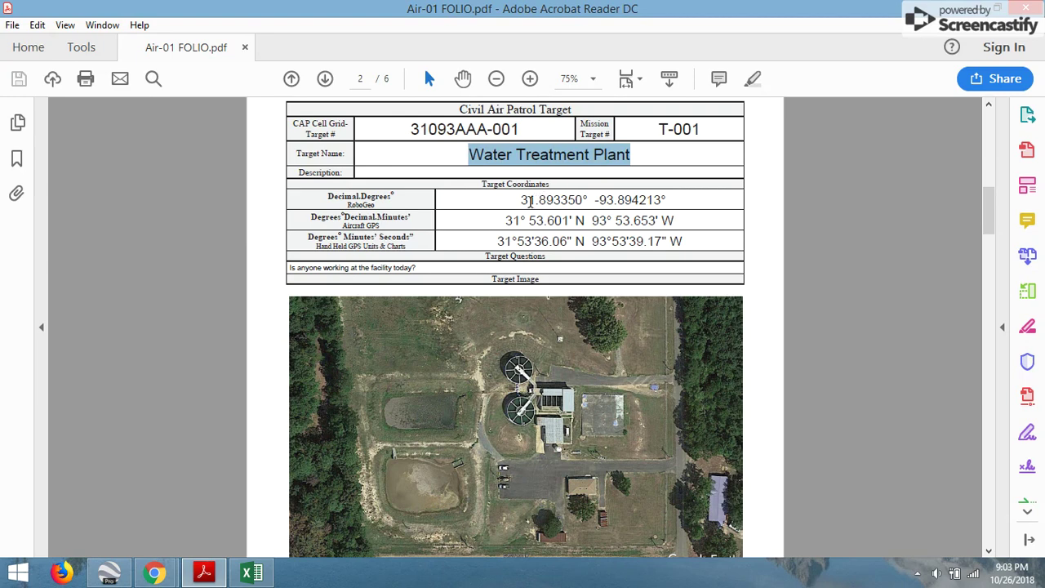
pyautogui.click(520, 201)
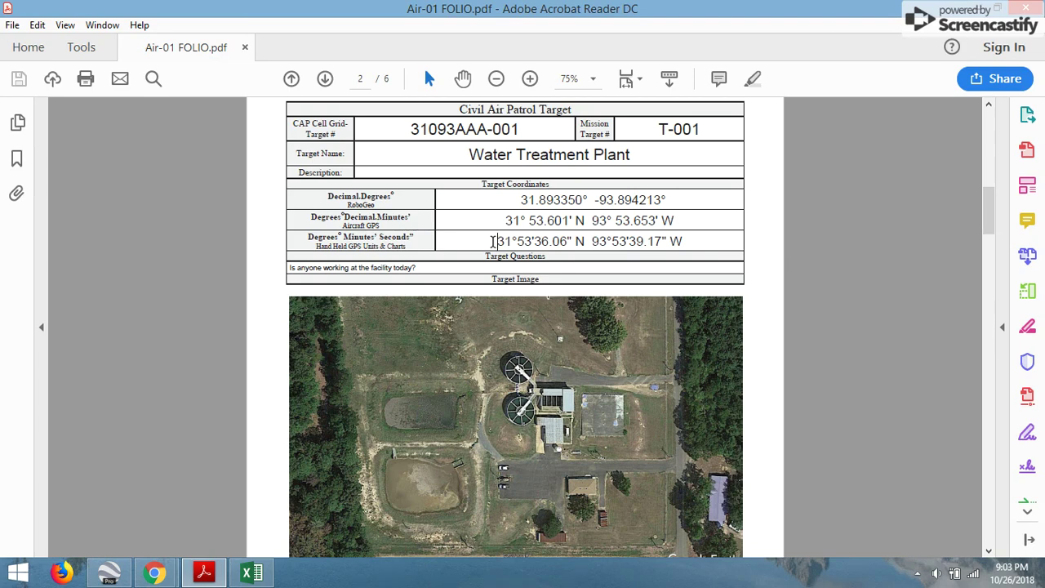
pyautogui.moveTo(421, 272); pyautogui.dragTo(281, 276)
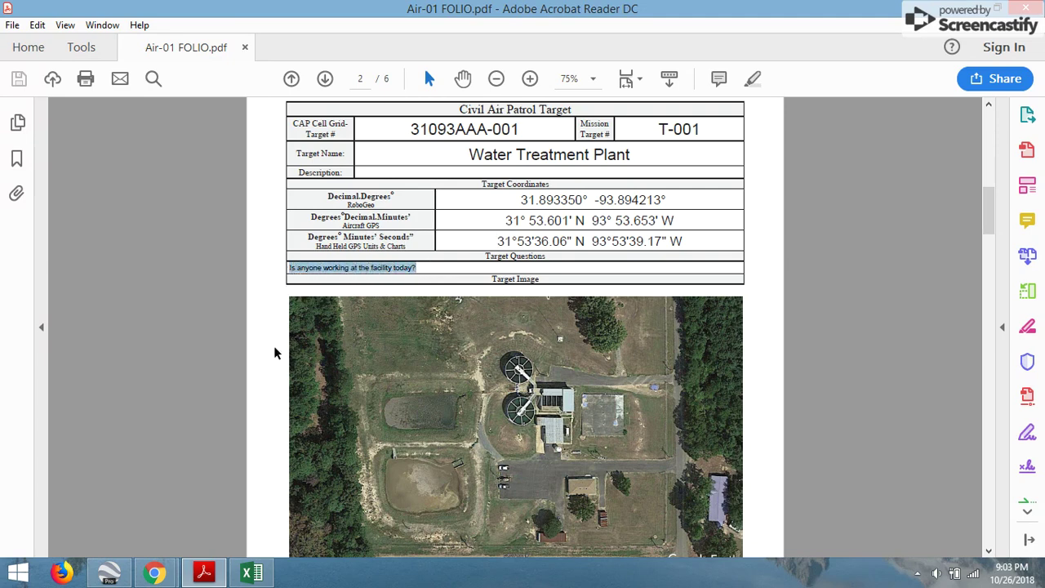
pyautogui.press('End')
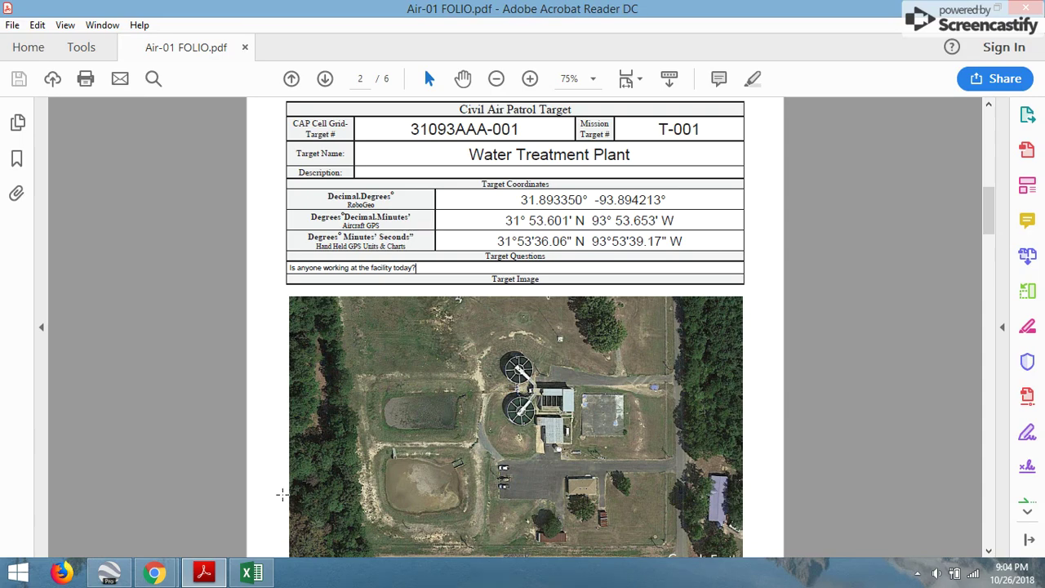
# Step: In Google Earth Pro, add a folder named 19-T-XXXX inside Civil Air Patrol Missions, with the IC's name as its description
pyautogui.click(110, 575)
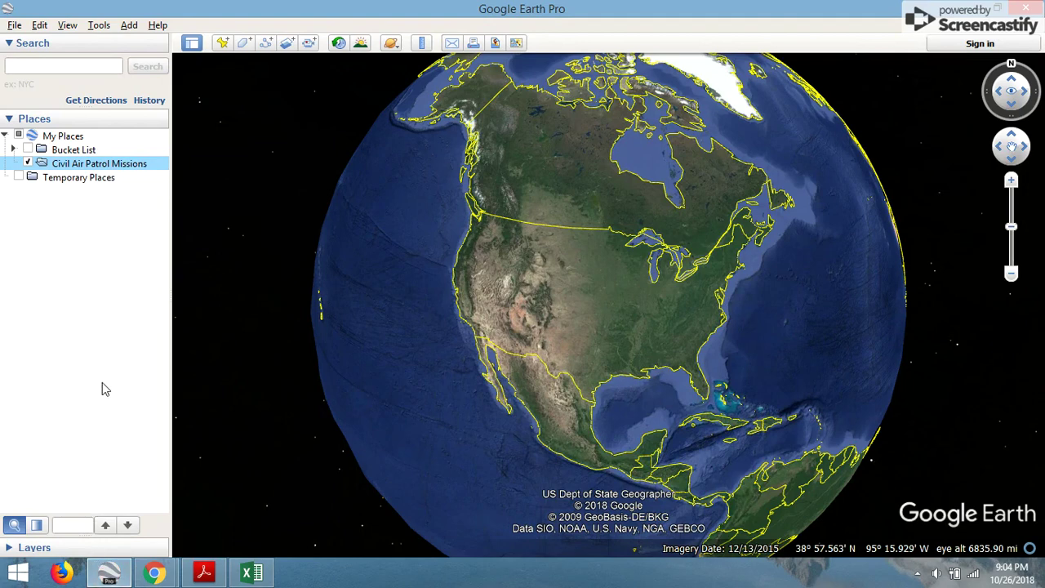
pyautogui.rightClick(123, 167)
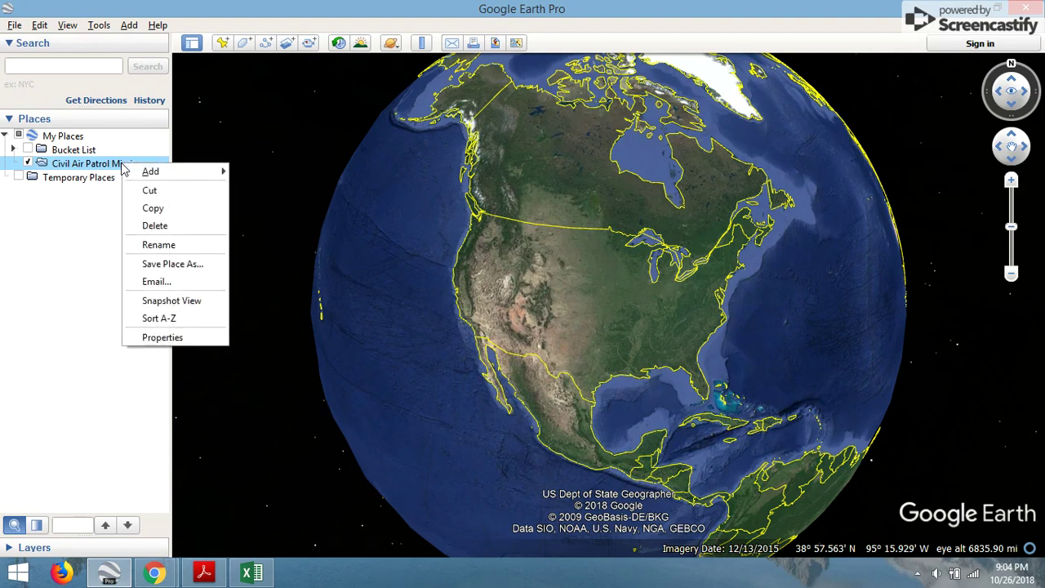
pyautogui.moveTo(190, 172)
pyautogui.click(247, 174)
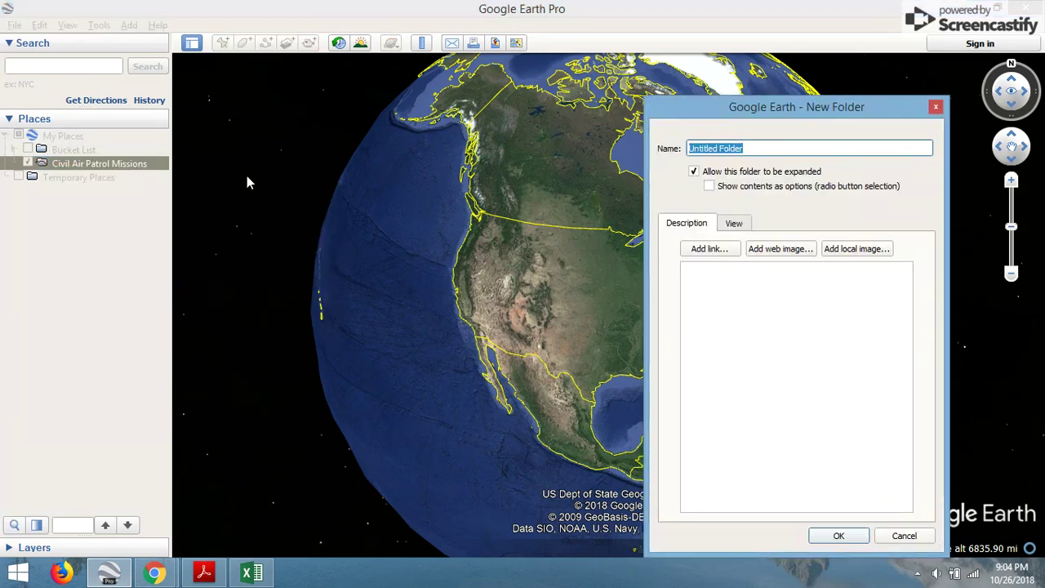
pyautogui.write('19-T-XXXX')
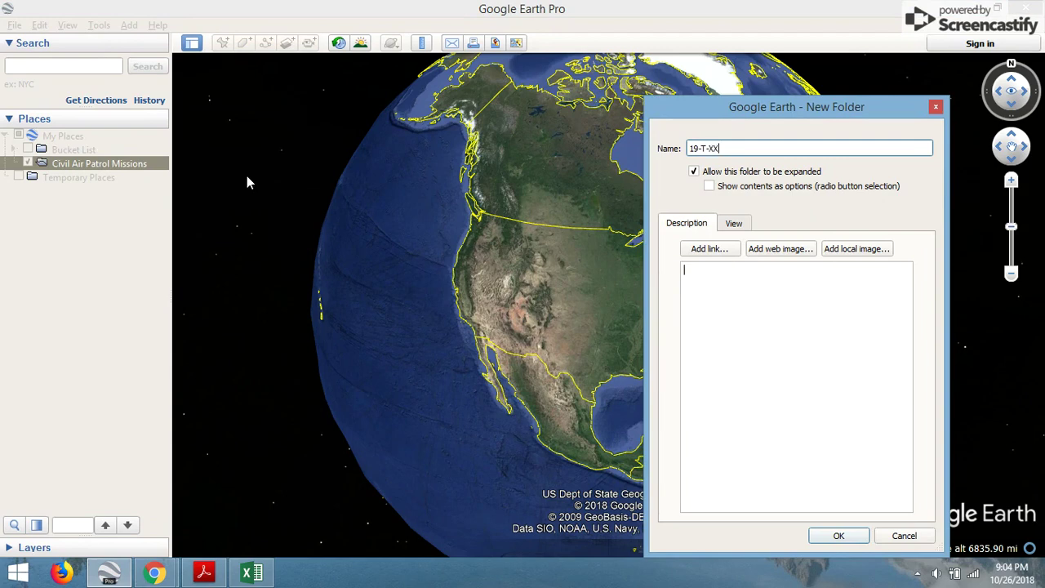
pyautogui.click(730, 282)
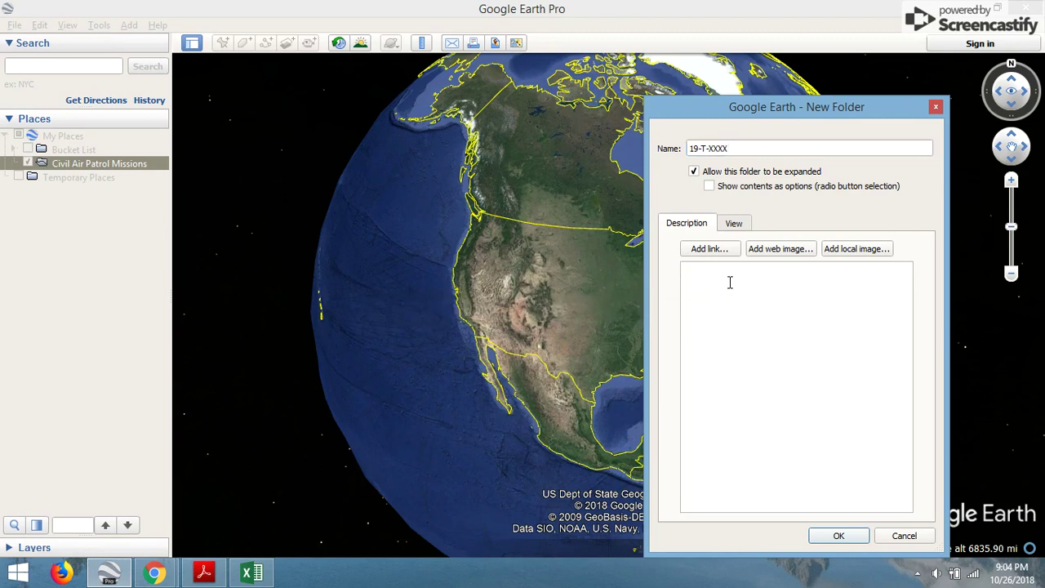
pyautogui.write('IC: Smith')
pyautogui.click(821, 536)
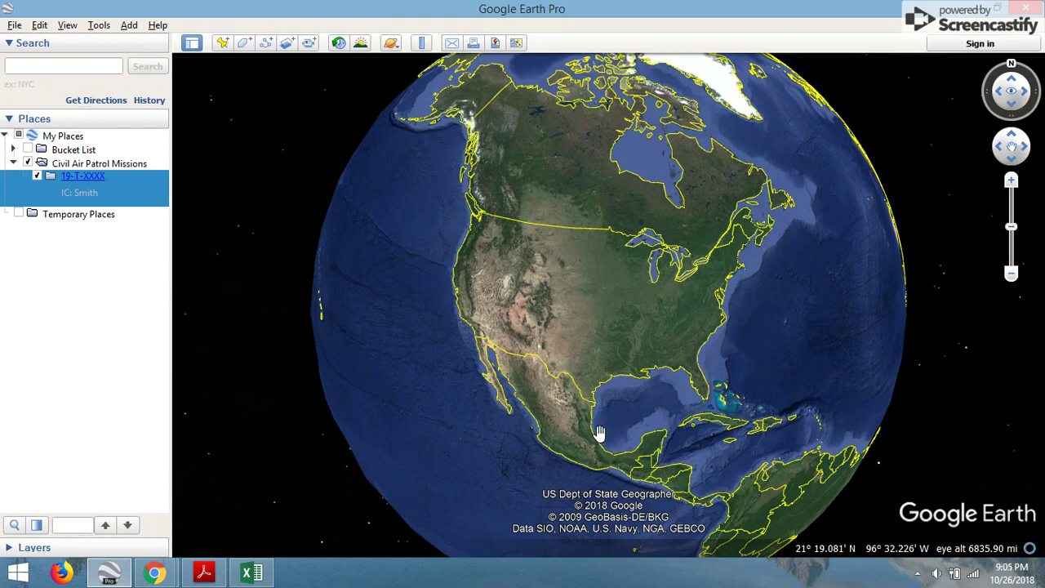
# Step: Start a new subfolder inside the 19-T-XXXX folder and name it 27OCT18
pyautogui.rightClick(83, 180)
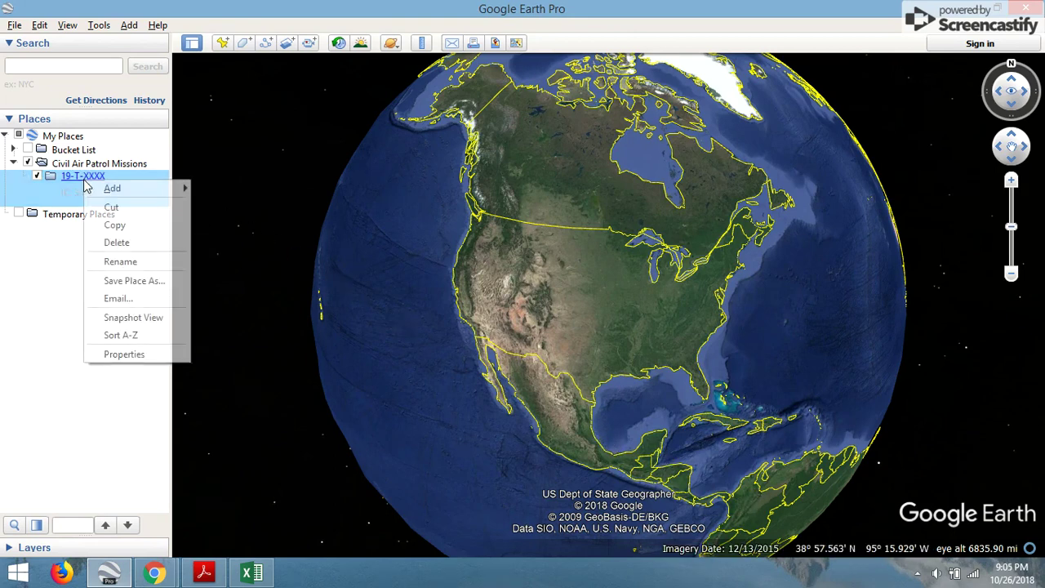
pyautogui.moveTo(166, 192)
pyautogui.click(209, 188)
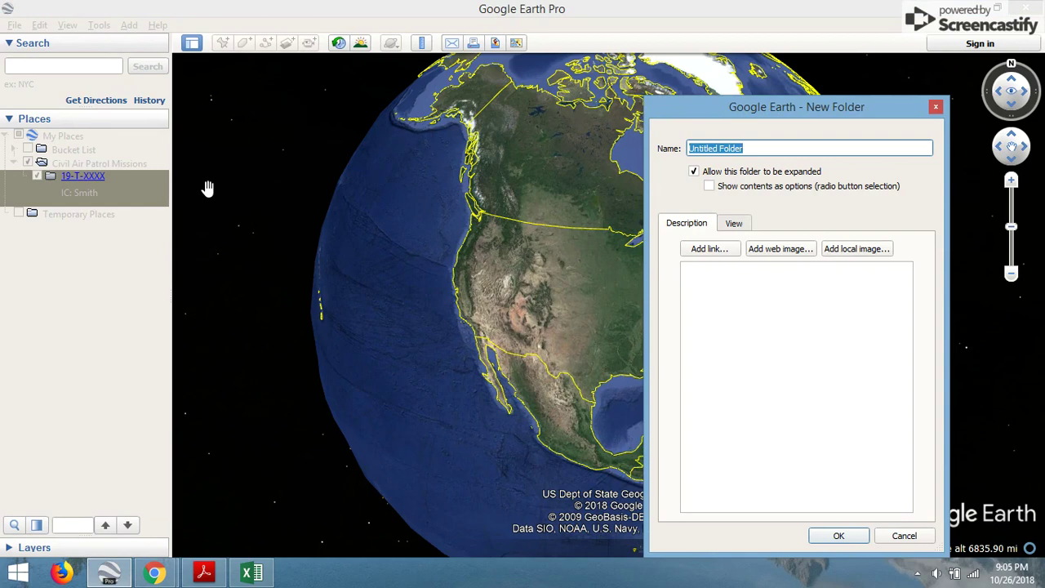
pyautogui.write('27OCT18')
# Step: Give the new subfolder the description "Air Targets" and save it
pyautogui.click(721, 287)
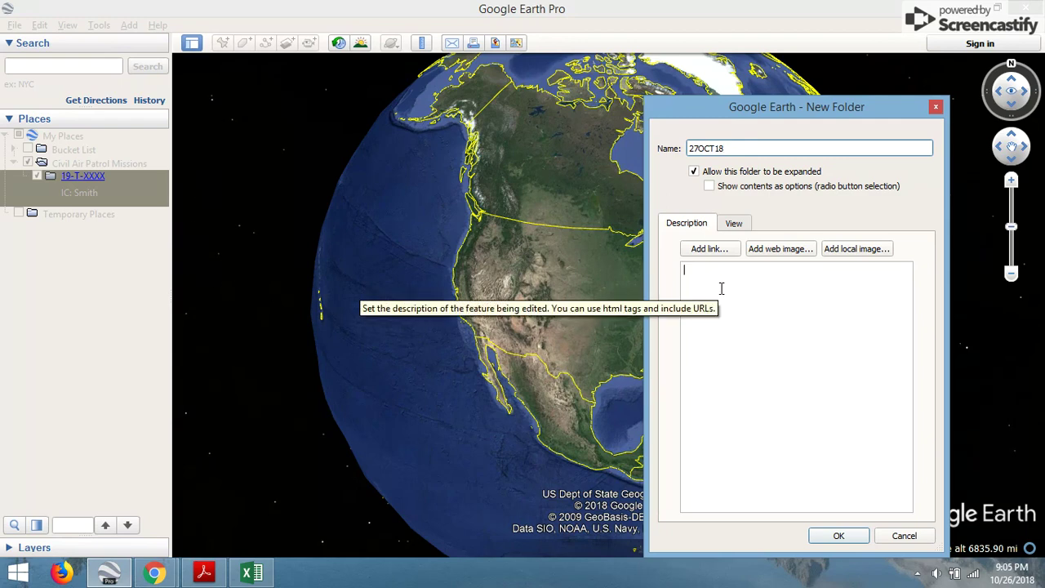
pyautogui.write('Air')
pyautogui.press('BackSpace')
pyautogui.press('BackSpace')
pyautogui.press('BackSpace')
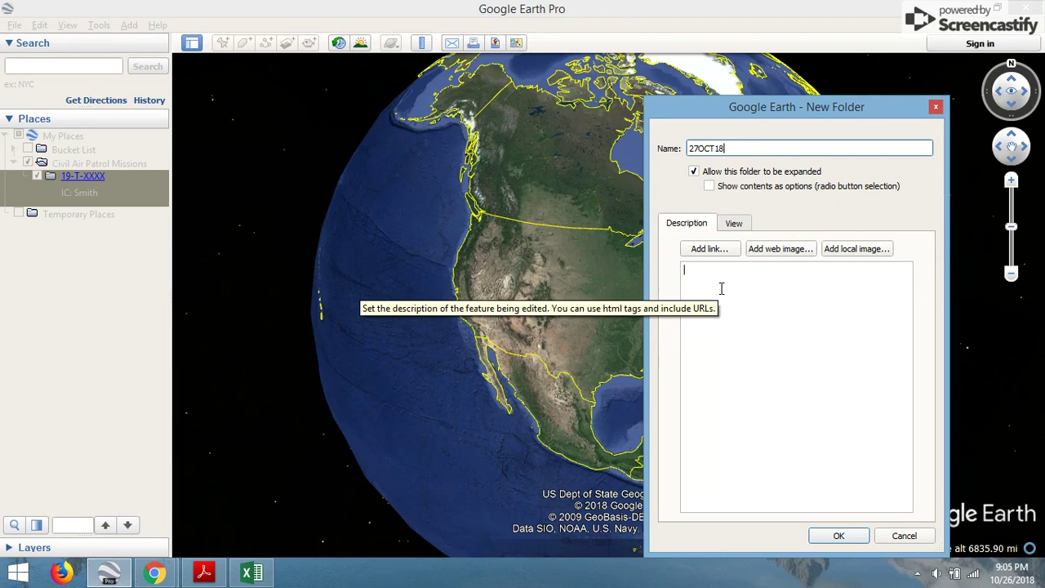
pyautogui.click(797, 276)
pyautogui.write('AI')
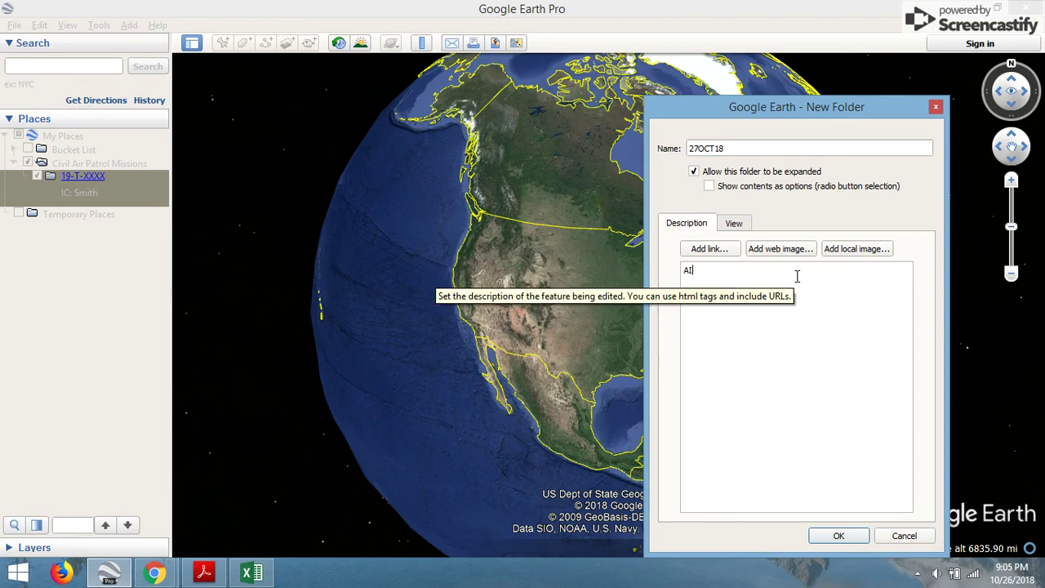
pyautogui.write('ir Targets')
pyautogui.click(692, 270)
pyautogui.press('BackSpace')
pyautogui.write('r')
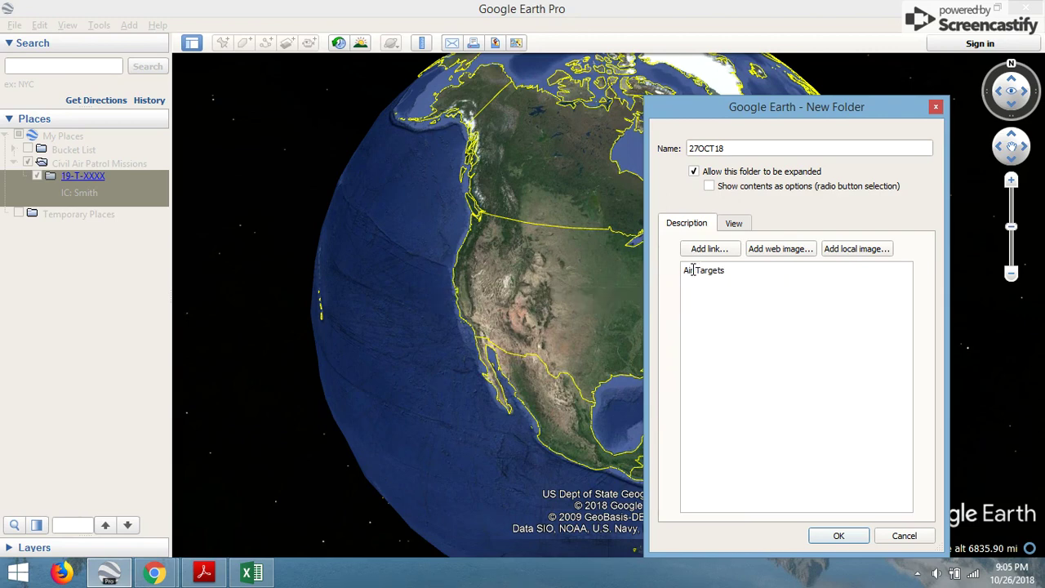
pyautogui.click(835, 535)
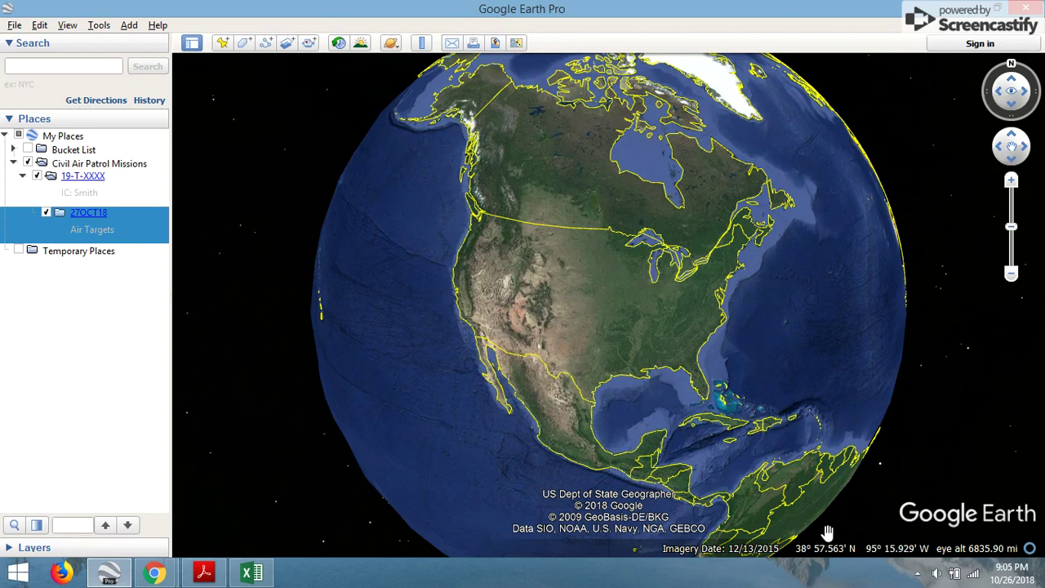
# Step: Start a new placemark in the 27OCT18 folder and name it T-001 after the mission target number in the PDF folio
pyautogui.rightClick(90, 221)
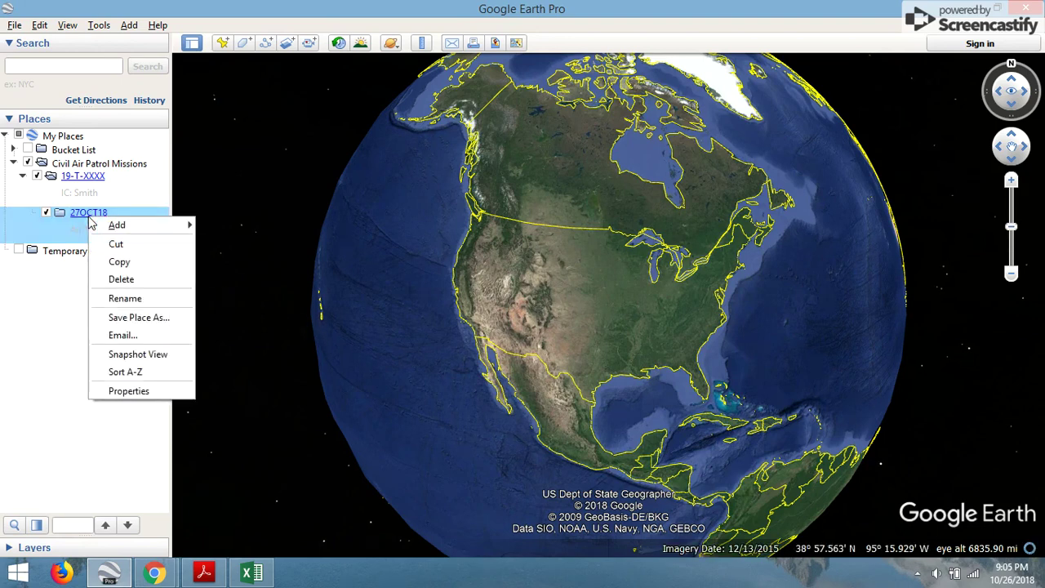
pyautogui.moveTo(106, 227)
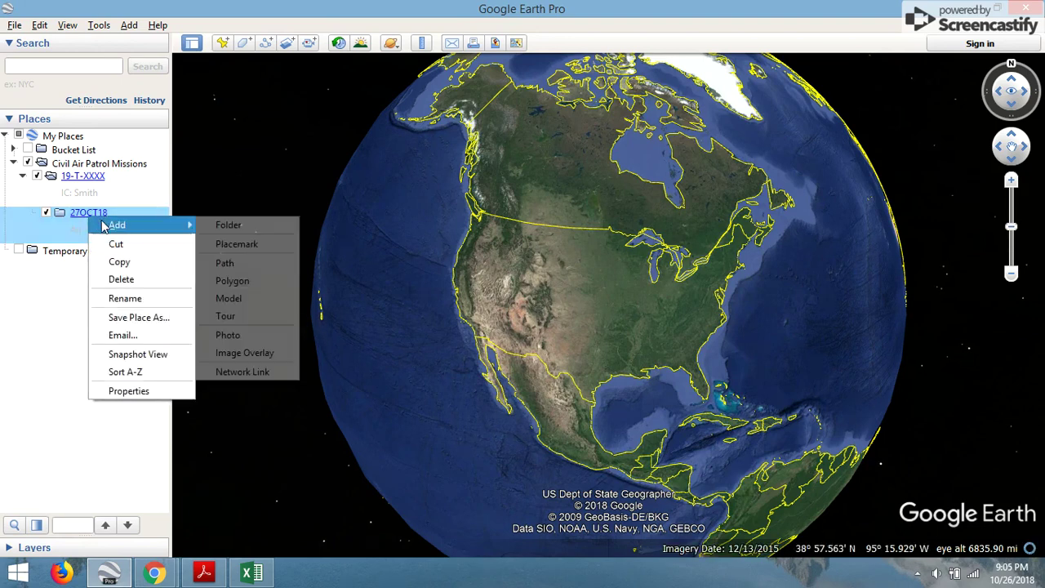
pyautogui.click(245, 250)
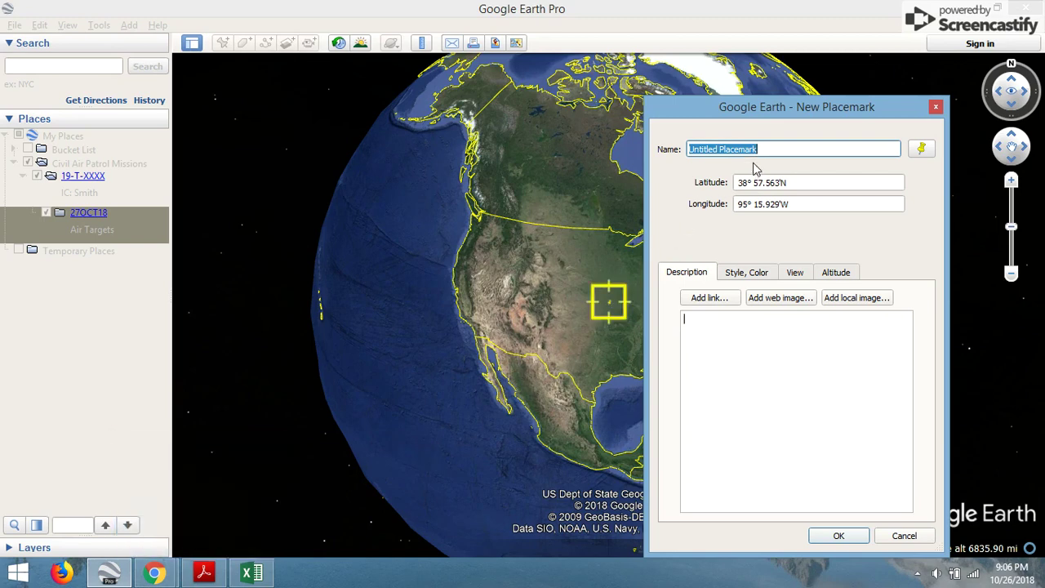
pyautogui.click(204, 574)
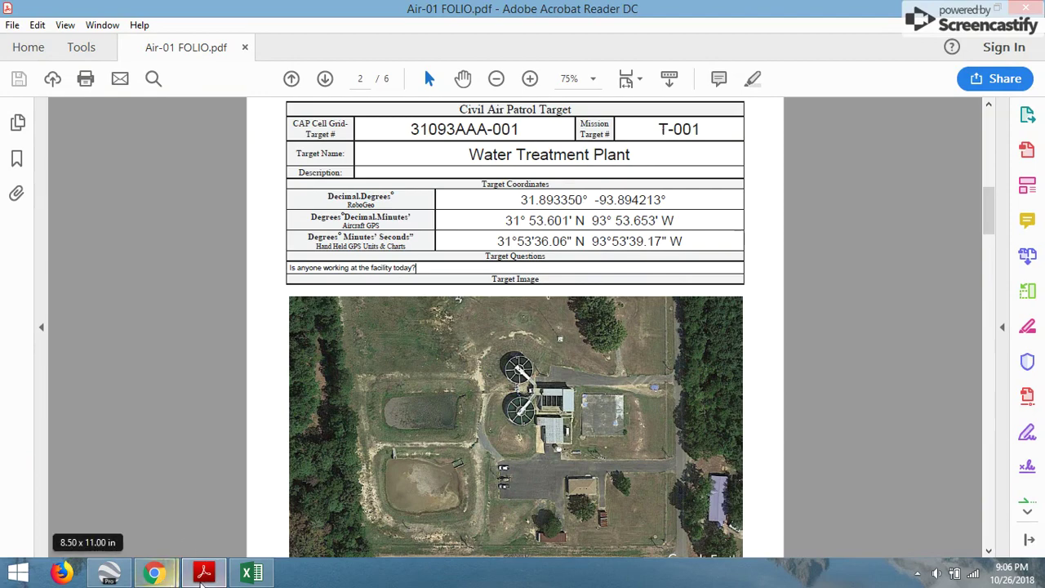
pyautogui.click(211, 576)
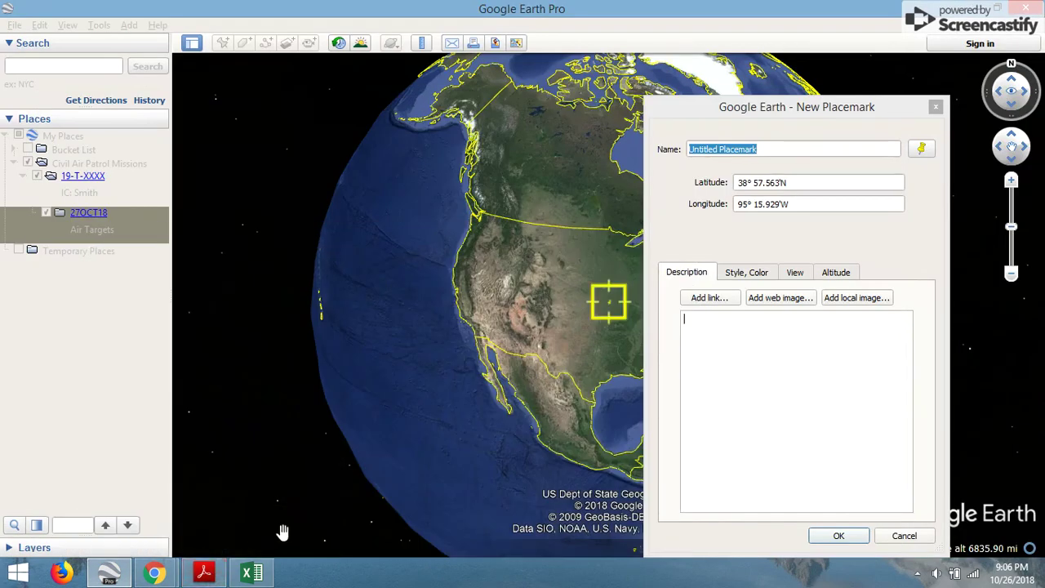
pyautogui.moveTo(768, 149); pyautogui.dragTo(627, 156)
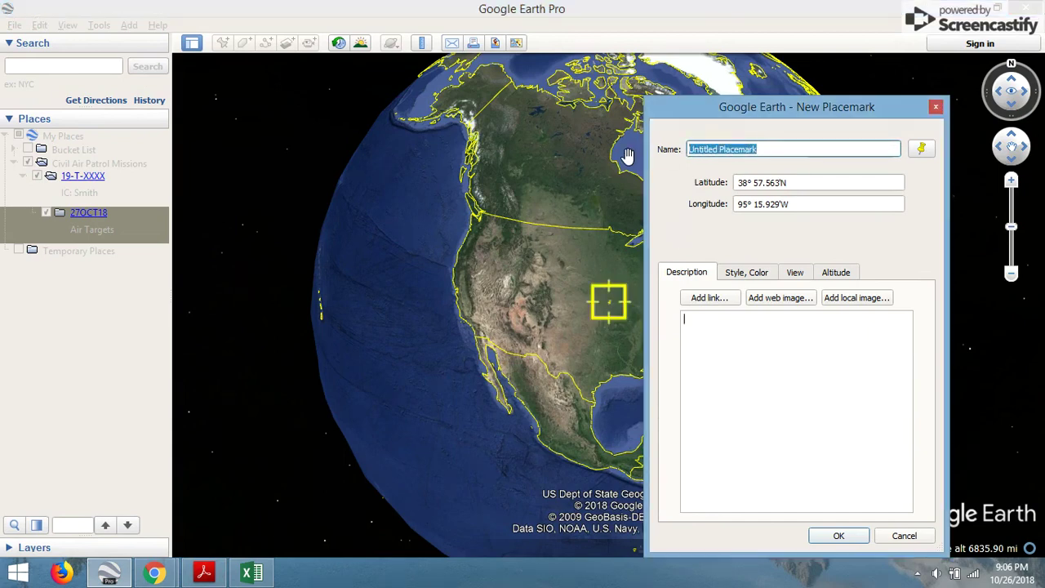
pyautogui.write('T-001')
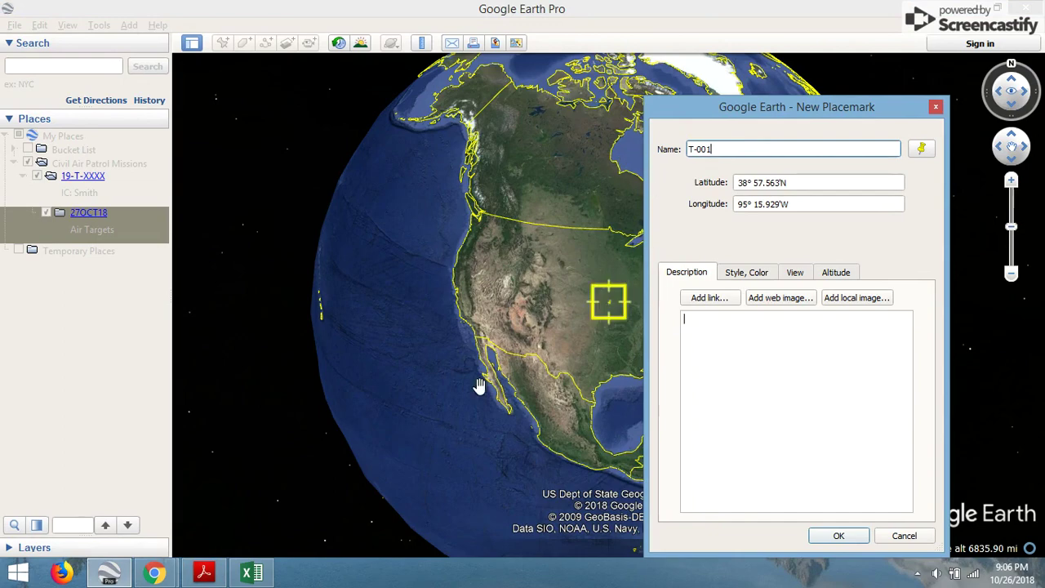
# Step: Copy the decimal latitude 31.893350 from the PDF target sheet into the placemark's latitude in Google Earth Pro
pyautogui.click(202, 575)
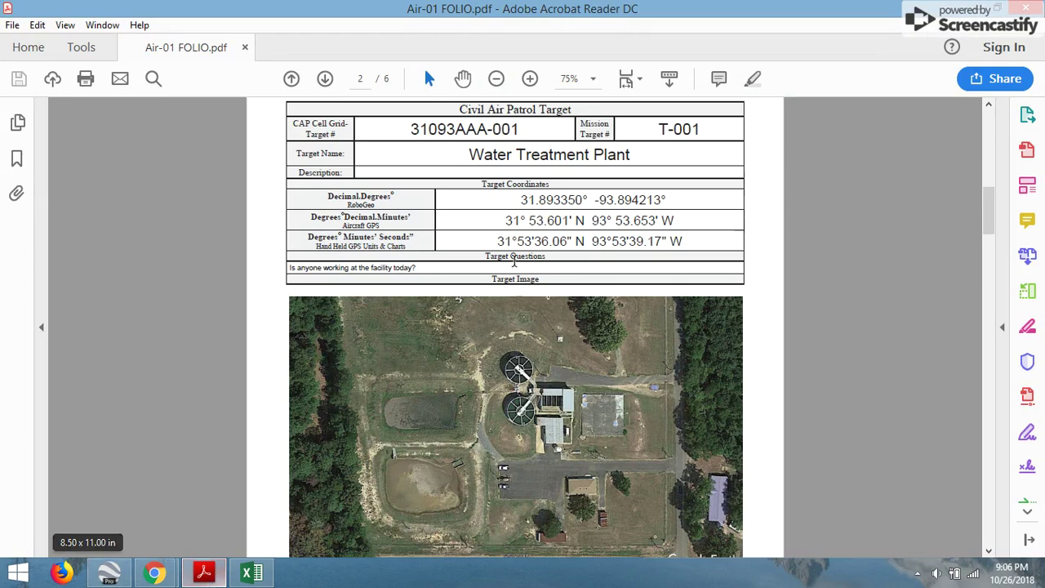
pyautogui.moveTo(499, 221); pyautogui.dragTo(578, 200)
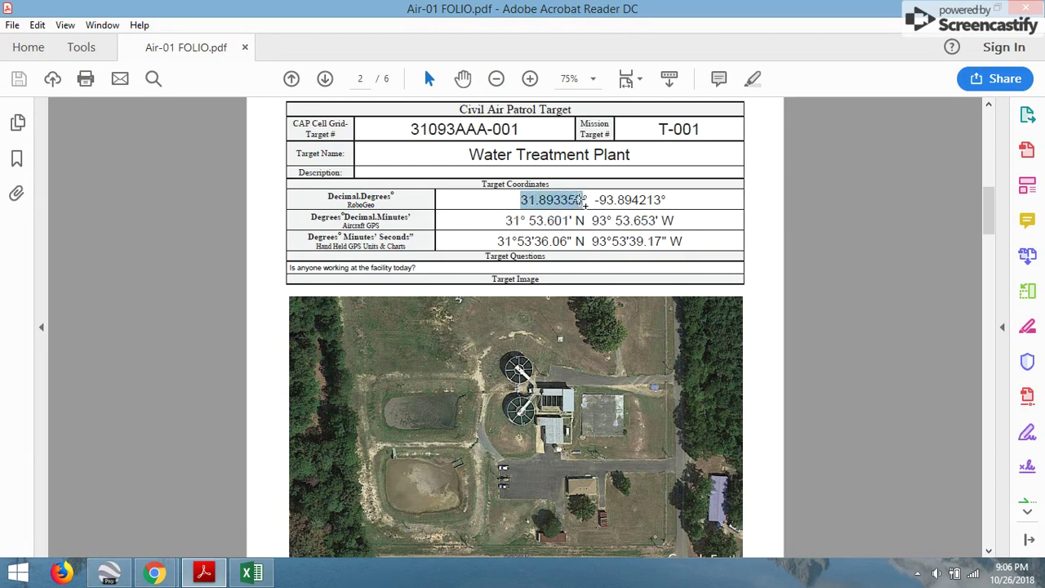
pyautogui.rightClick(574, 206)
pyautogui.click(588, 216)
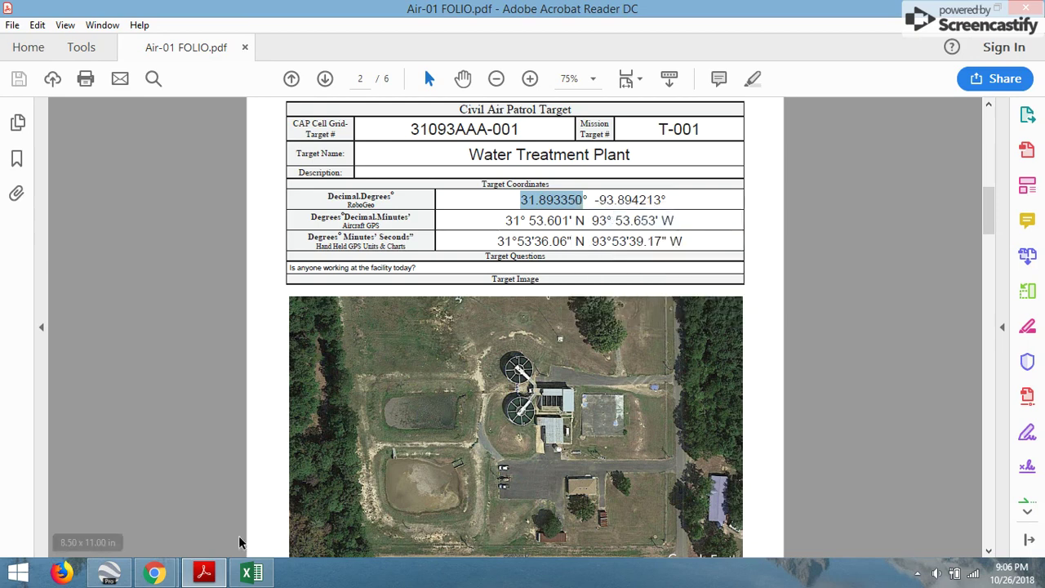
pyautogui.click(110, 572)
pyautogui.click(814, 183)
pyautogui.moveTo(814, 183); pyautogui.dragTo(668, 194)
pyautogui.hotkey('ctrl', 'v')
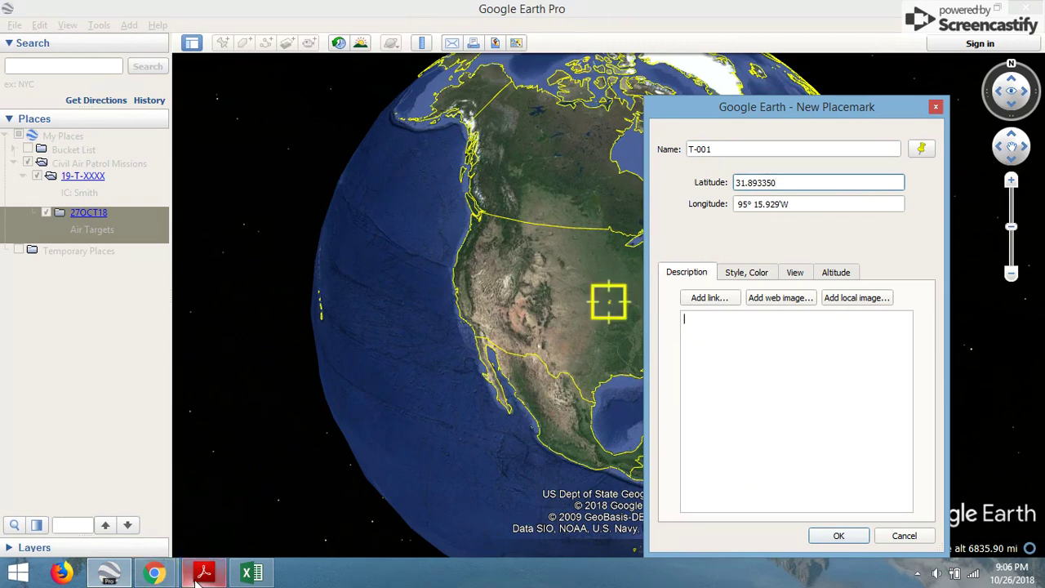
# Step: Copy the decimal longitude -93.894213 from the PDF target sheet into the placemark's longitude in Google Earth Pro
pyautogui.click(204, 573)
pyautogui.moveTo(595, 199); pyautogui.dragTo(658, 200)
pyautogui.rightClick(659, 205)
pyautogui.click(680, 219)
pyautogui.click(109, 573)
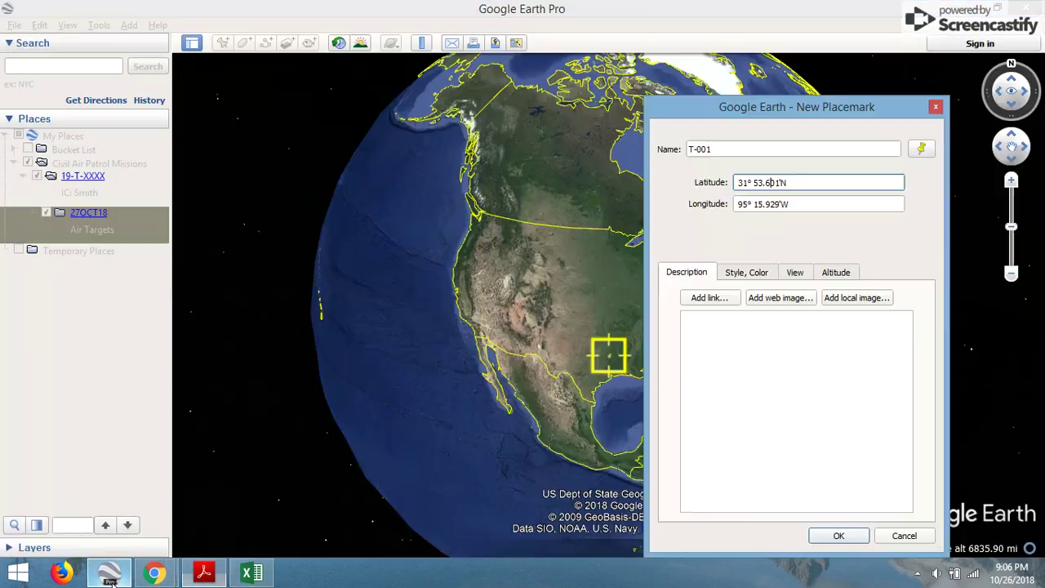
pyautogui.moveTo(791, 205); pyautogui.dragTo(717, 209)
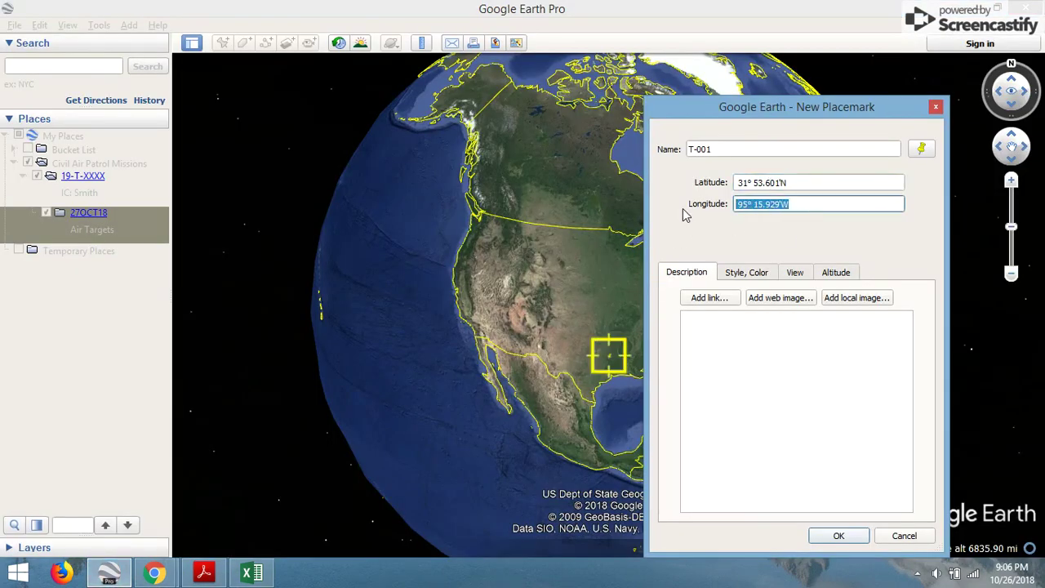
pyautogui.hotkey('ctrl', 'v')
pyautogui.click(738, 354)
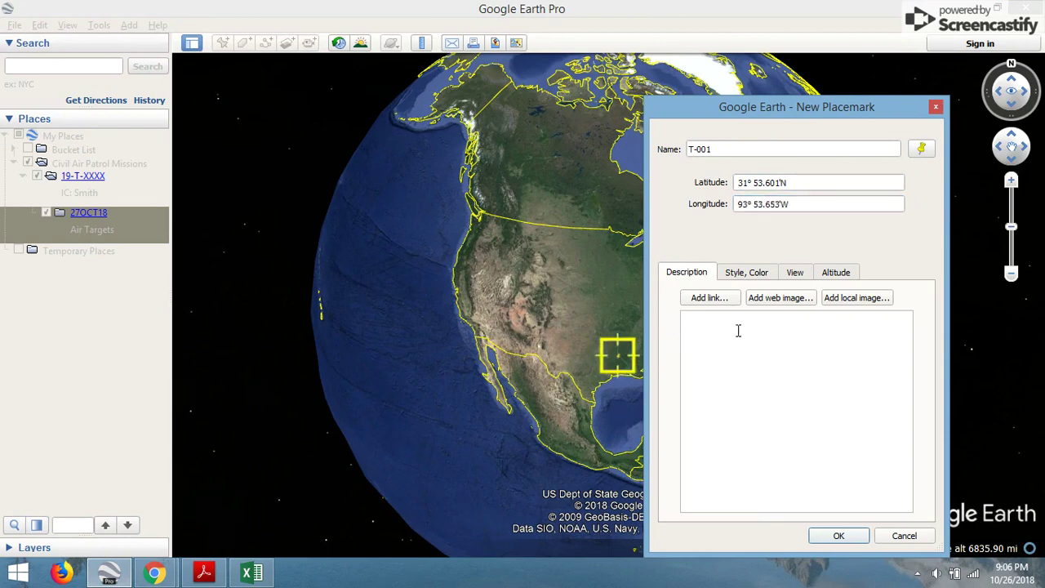
# Step: Change the T-001 placemark's icon to the plain green paddle marker
pyautogui.click(921, 150)
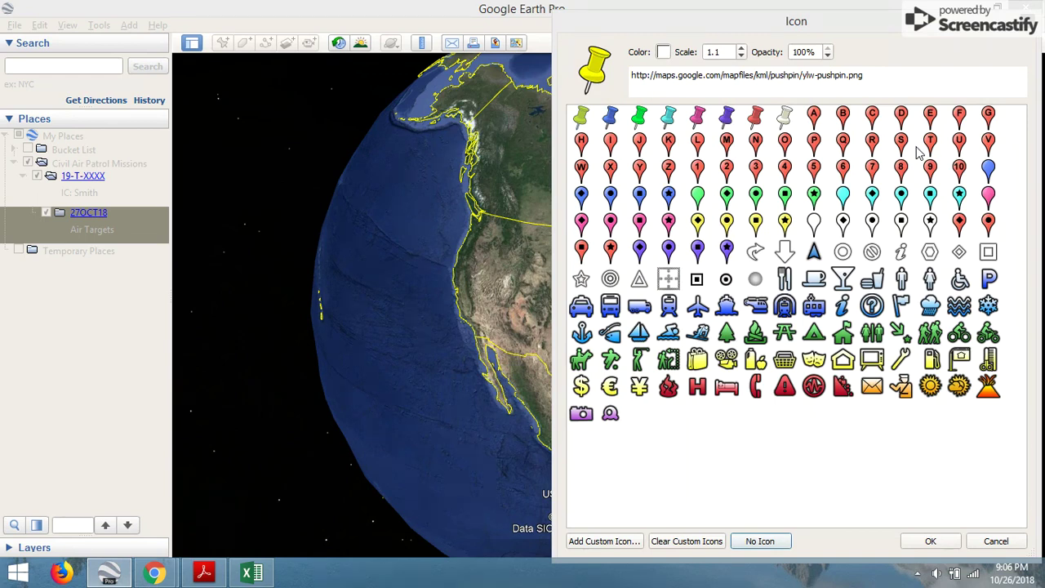
pyautogui.click(700, 203)
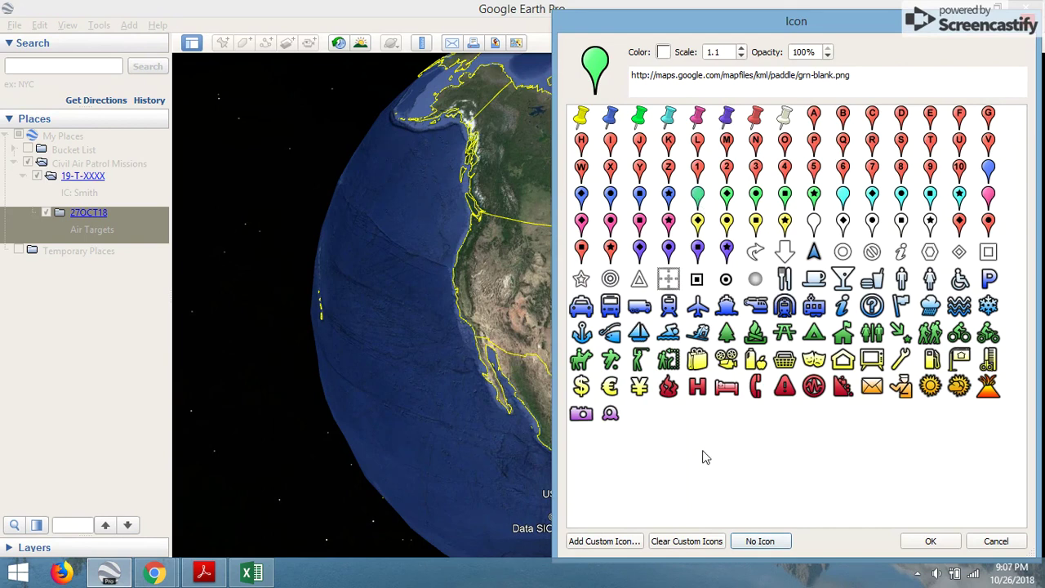
pyautogui.click(930, 541)
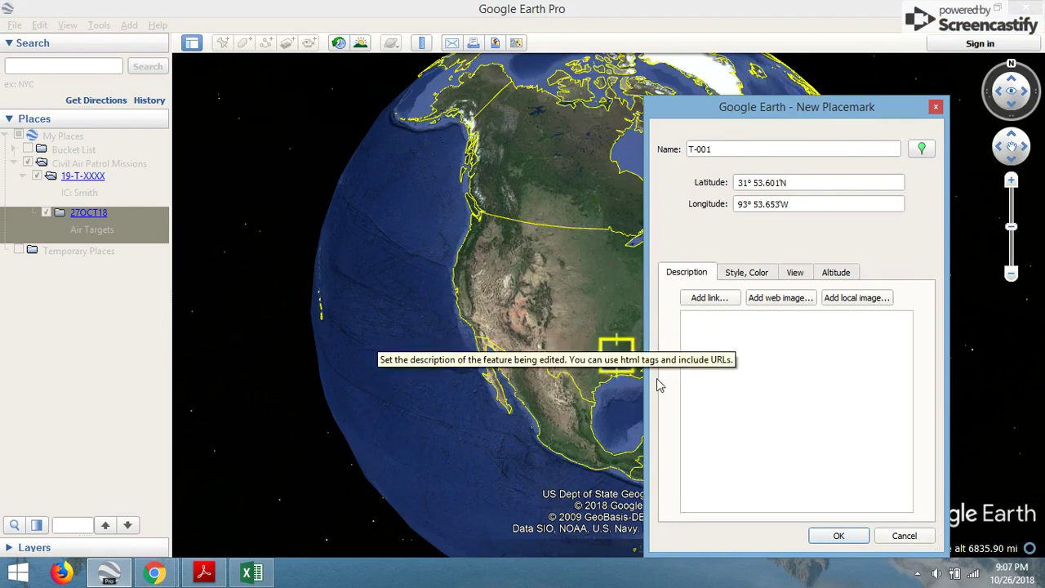
# Step: Copy the target question "Is anyone working at the facility today?" from the PDF target sheet into the placemark's description in Google Earth Pro
pyautogui.click(202, 575)
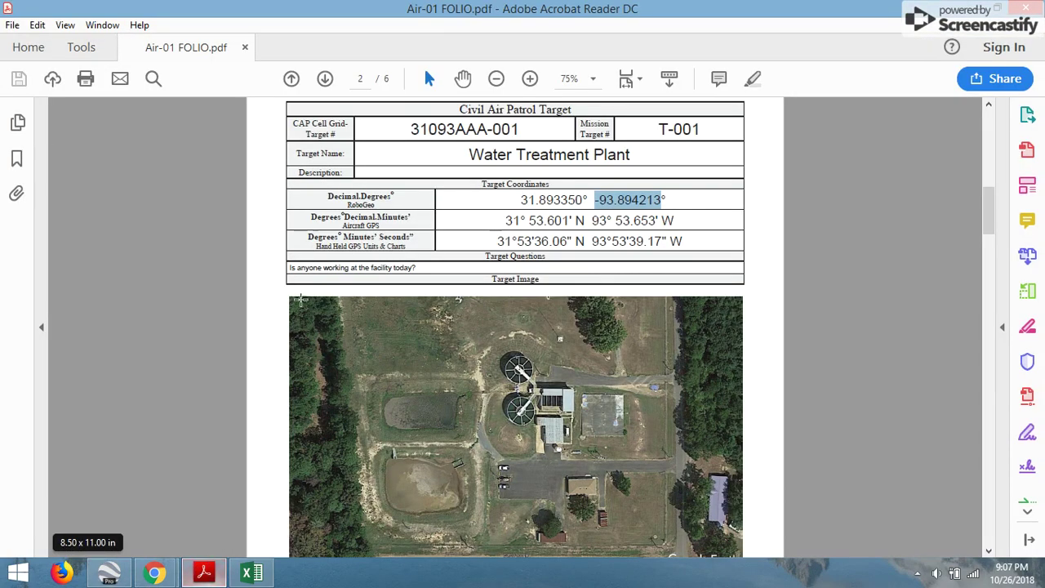
pyautogui.moveTo(418, 263); pyautogui.dragTo(298, 269)
pyautogui.rightClick(298, 268)
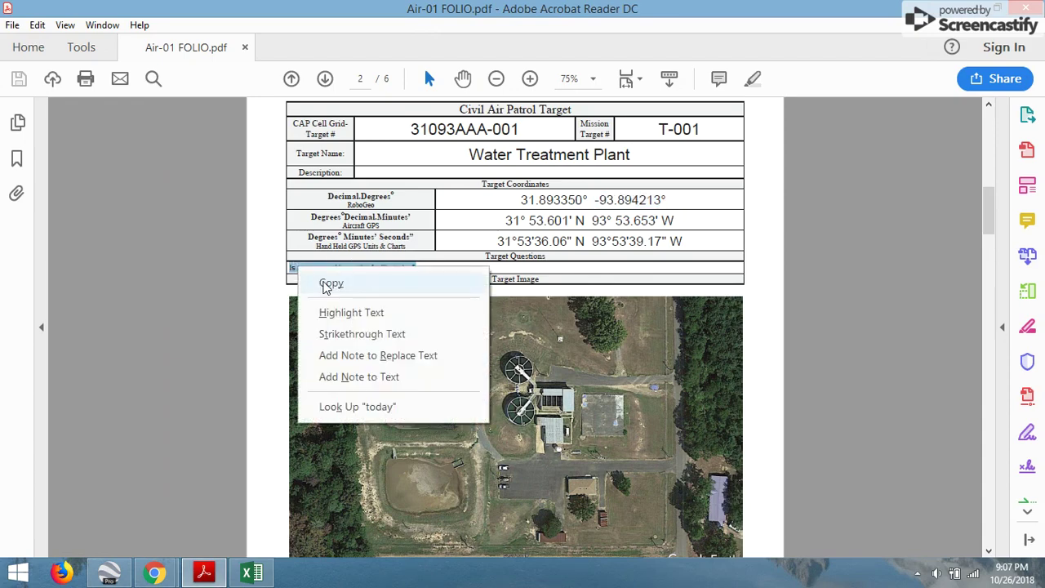
pyautogui.click(329, 283)
pyautogui.click(108, 574)
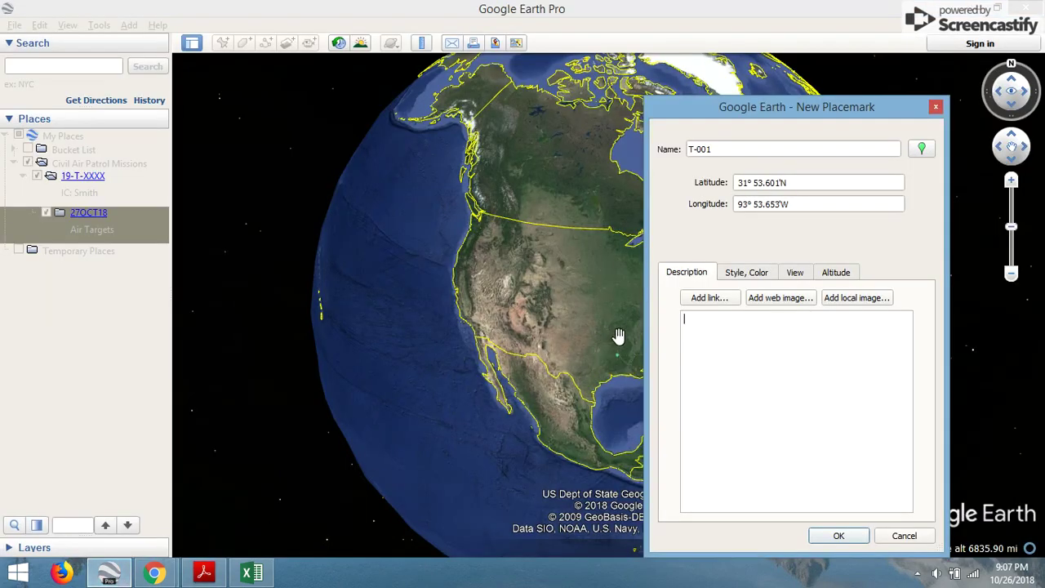
pyautogui.hotkey('ctrl', 'v')
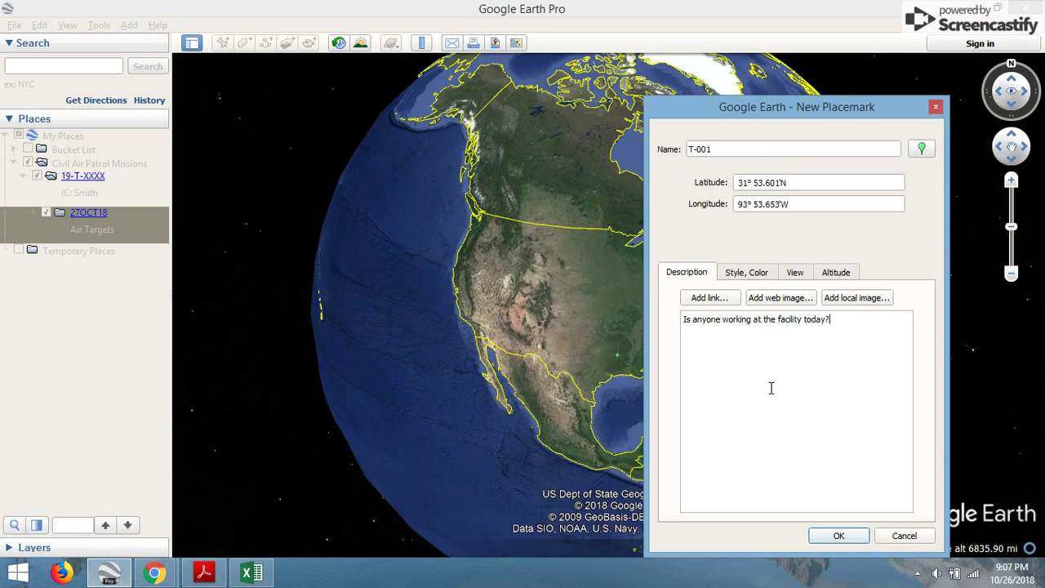
# Step: Add the question "Is there any damage?" to the description and save the T-001 placemark
pyautogui.write('IS there any damage ?')
pyautogui.press('BackSpace')
pyautogui.press('BackSpace')
pyautogui.write('s')
pyautogui.click(823, 533)
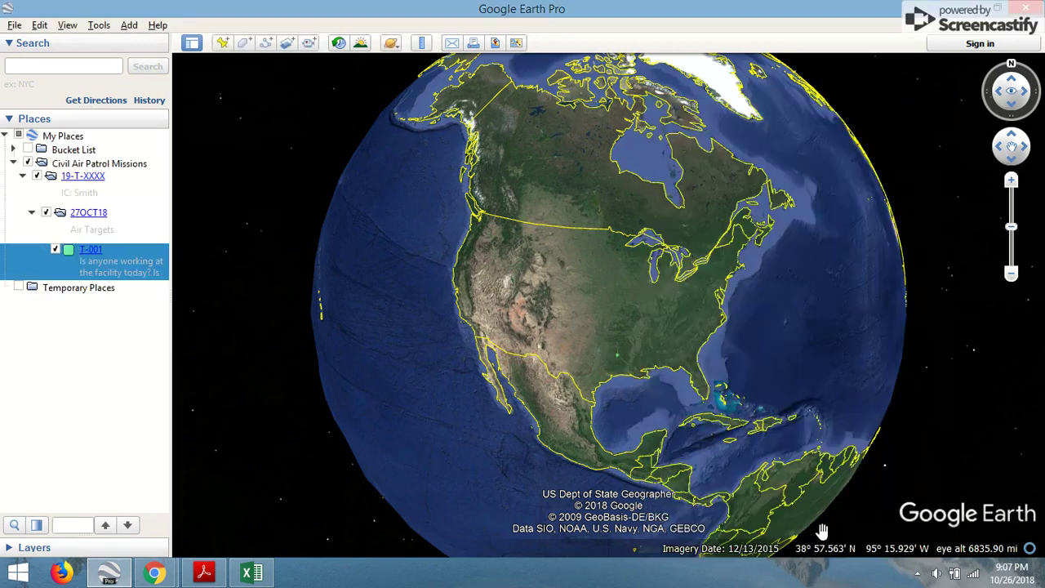
# Step: Check the T-001 placemark's description and inspect its location on the satellite imagery at close range
pyautogui.click(90, 251)
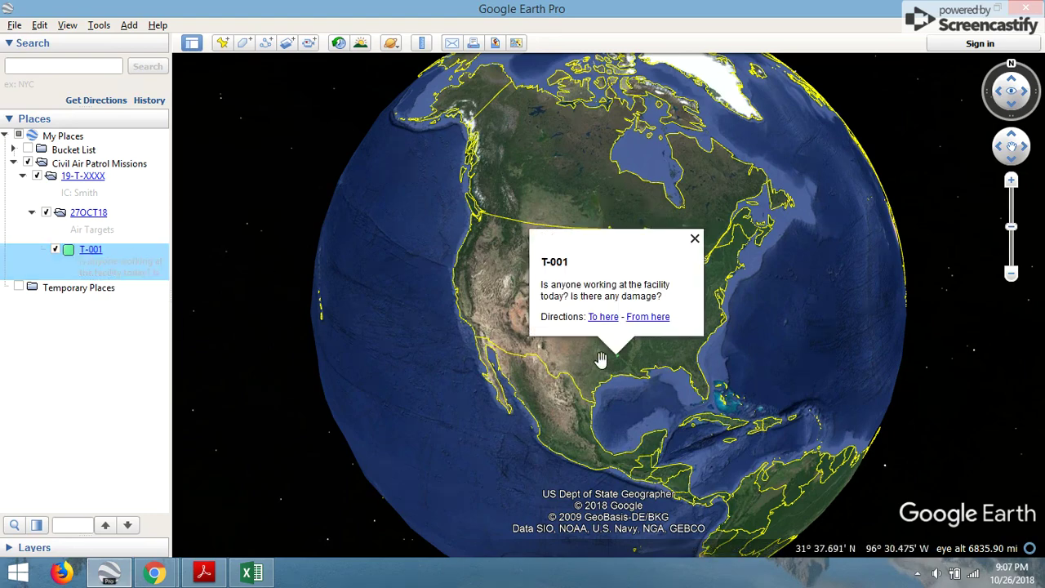
pyautogui.scroll(1, 617, 359)
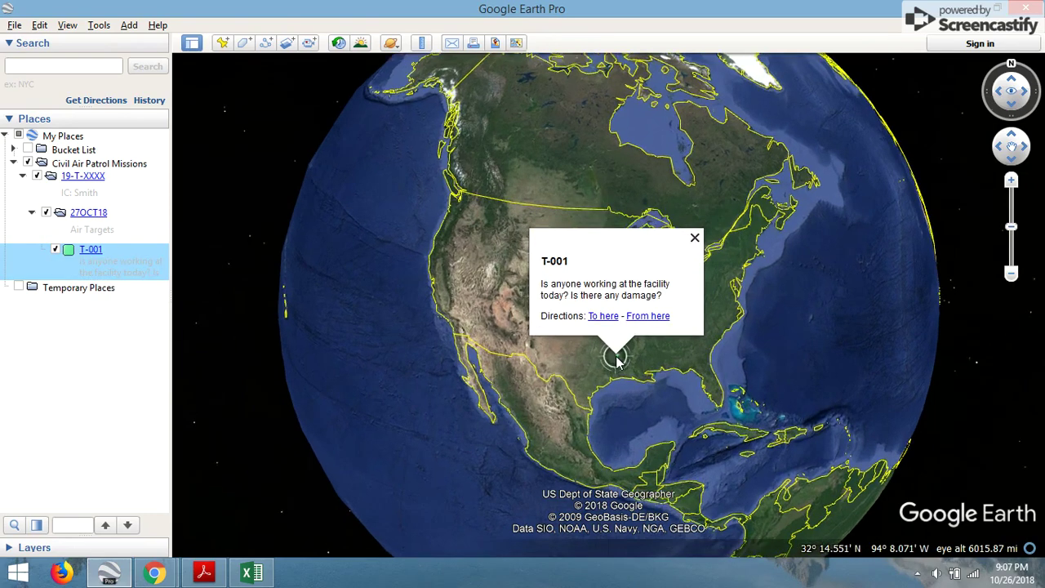
pyautogui.scroll(5, 616, 359)
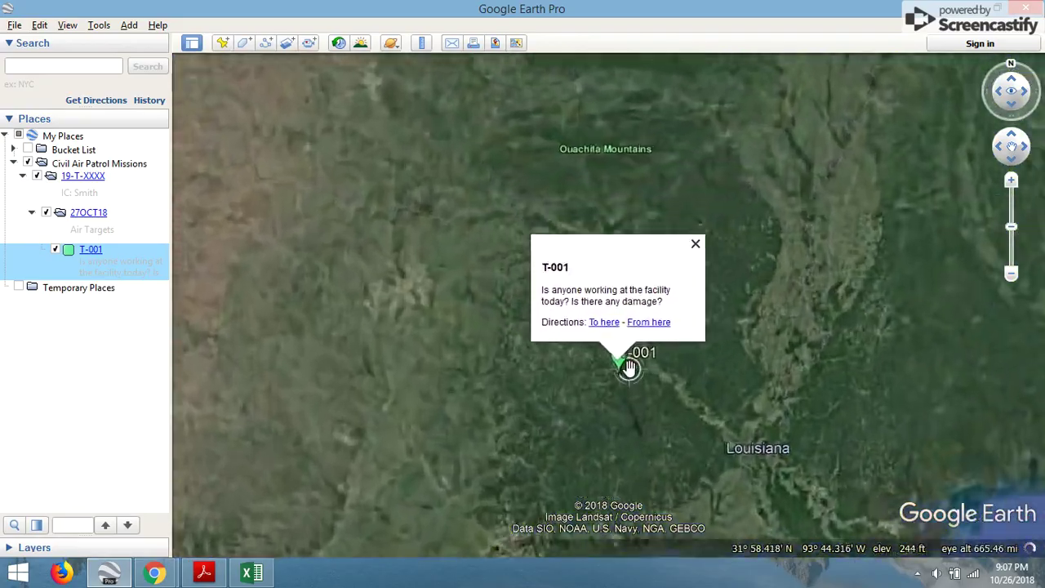
pyautogui.scroll(4, 629, 369)
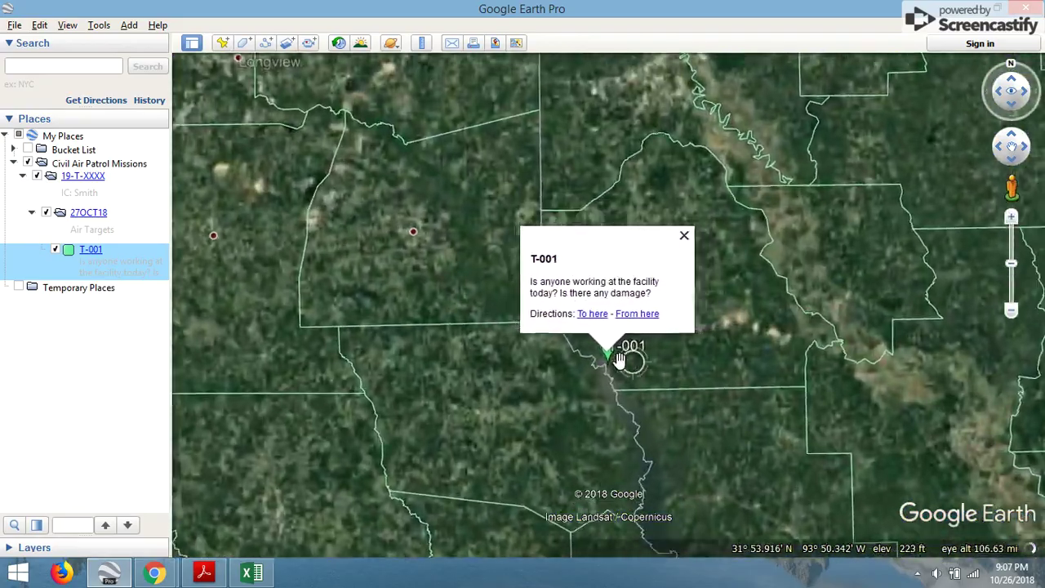
pyautogui.scroll(4, 608, 366)
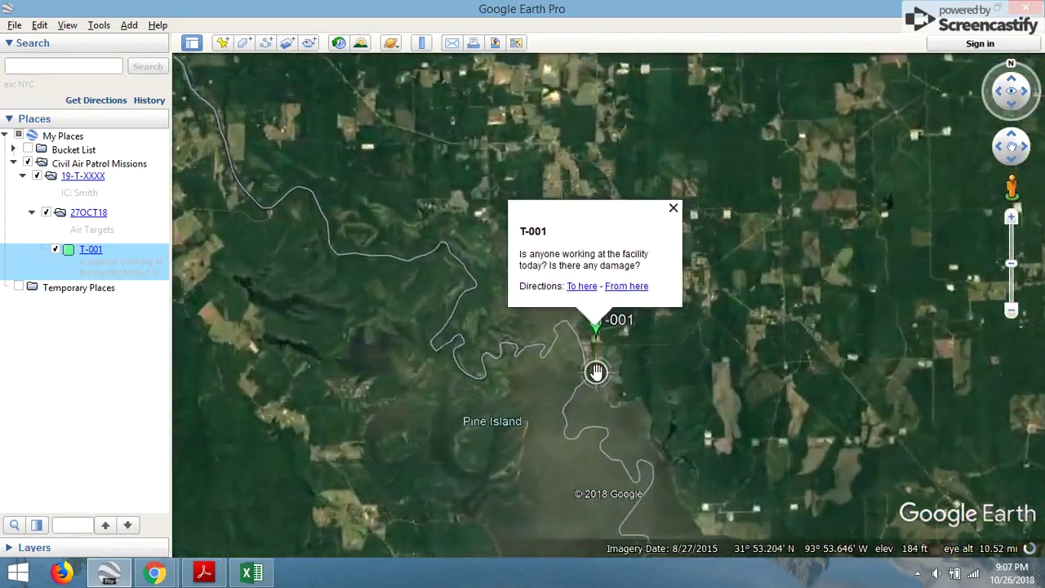
pyautogui.scroll(4, 596, 371)
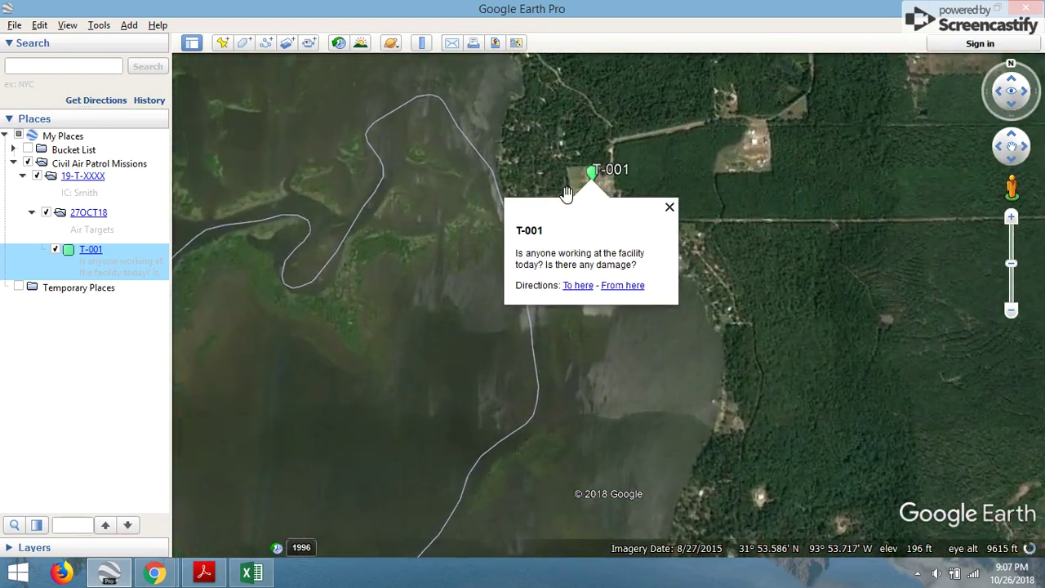
pyautogui.scroll(3, 566, 193)
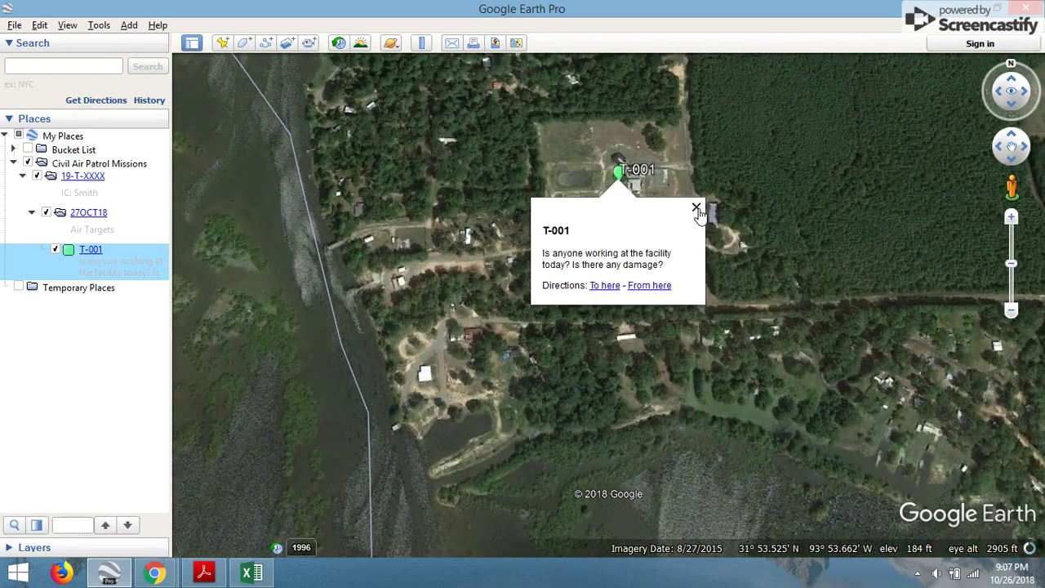
pyautogui.click(696, 209)
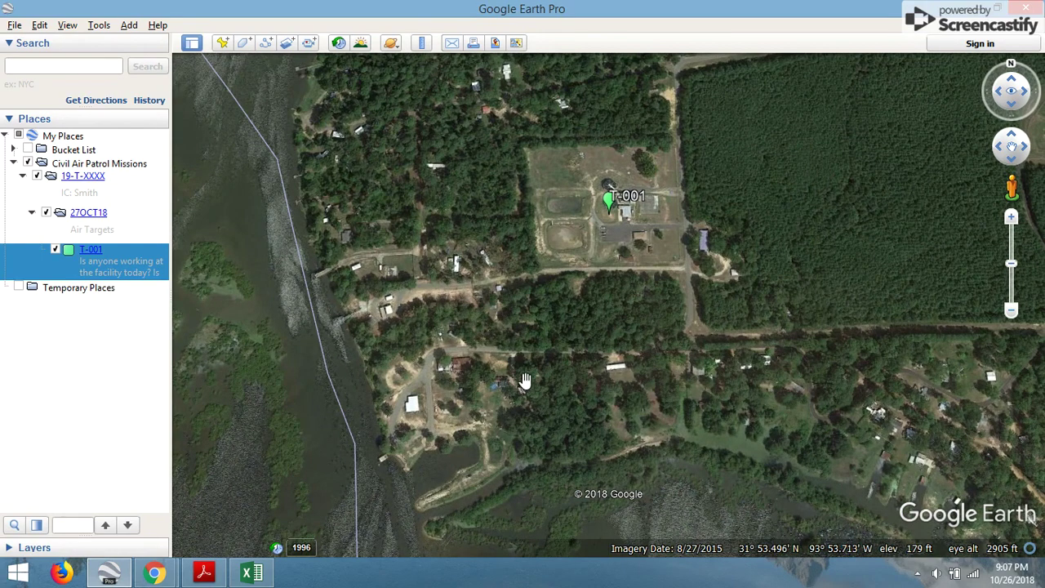
# Step: Review the coordinates in the Target List spreadsheet in Excel, and import the Target List file from the Desktop into Google Earth Pro as comma-delimited data
pyautogui.click(254, 574)
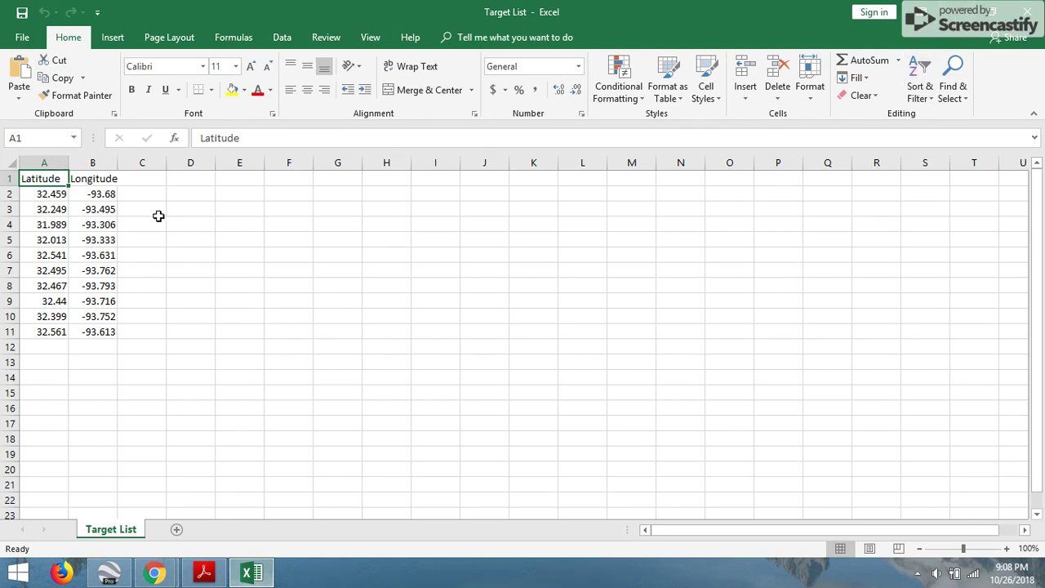
pyautogui.click(966, 13)
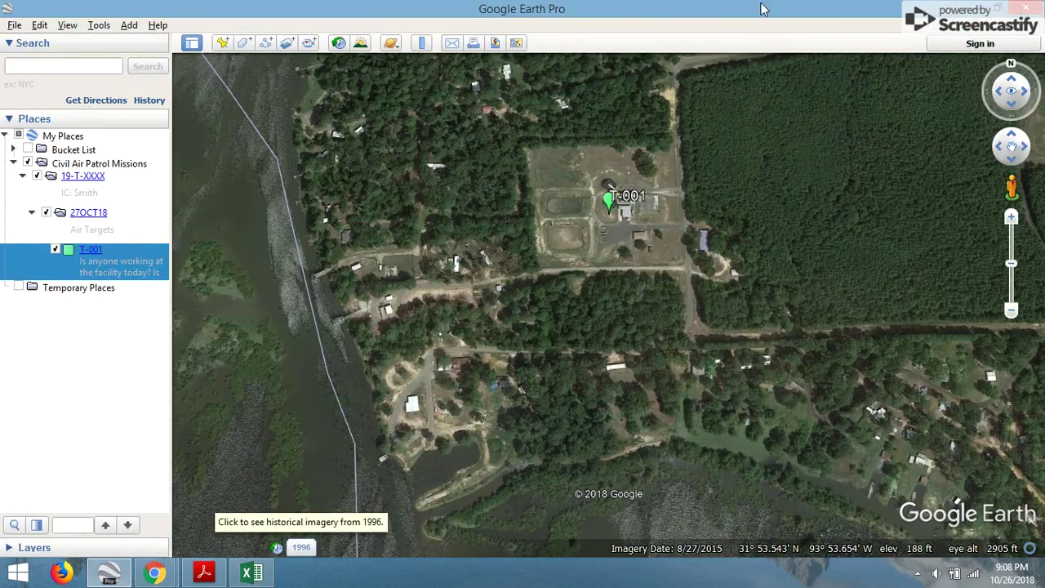
pyautogui.click(14, 26)
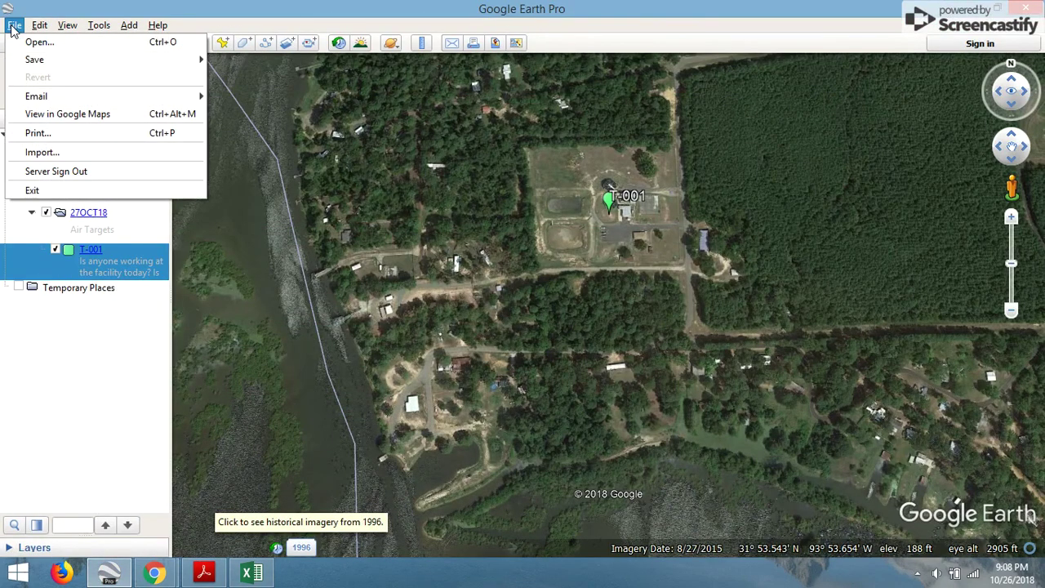
pyautogui.click(35, 157)
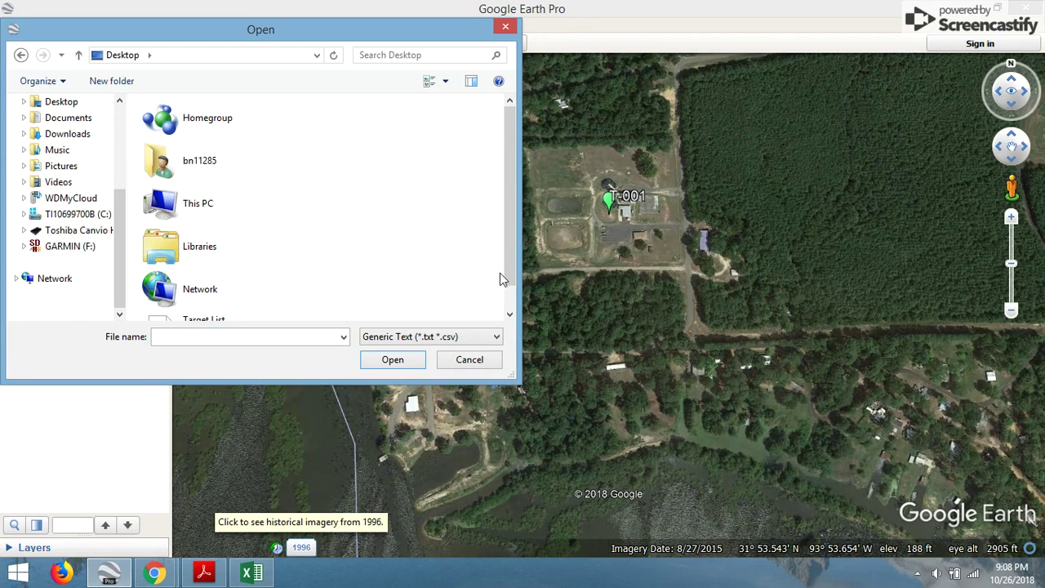
pyautogui.scroll(-1, 500, 276)
pyautogui.click(245, 301)
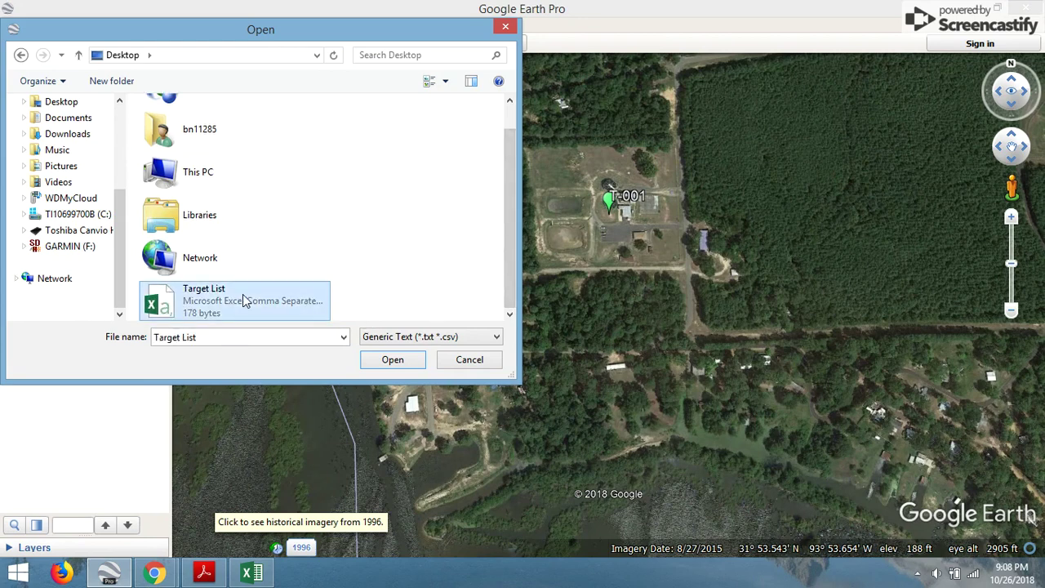
pyautogui.click(243, 301)
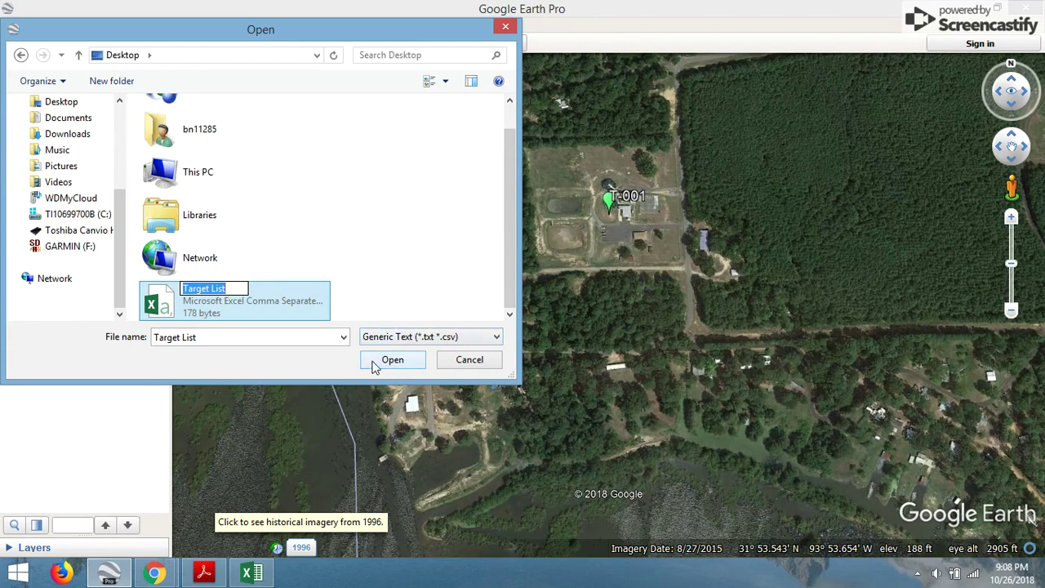
pyautogui.click(317, 320)
pyautogui.click(392, 359)
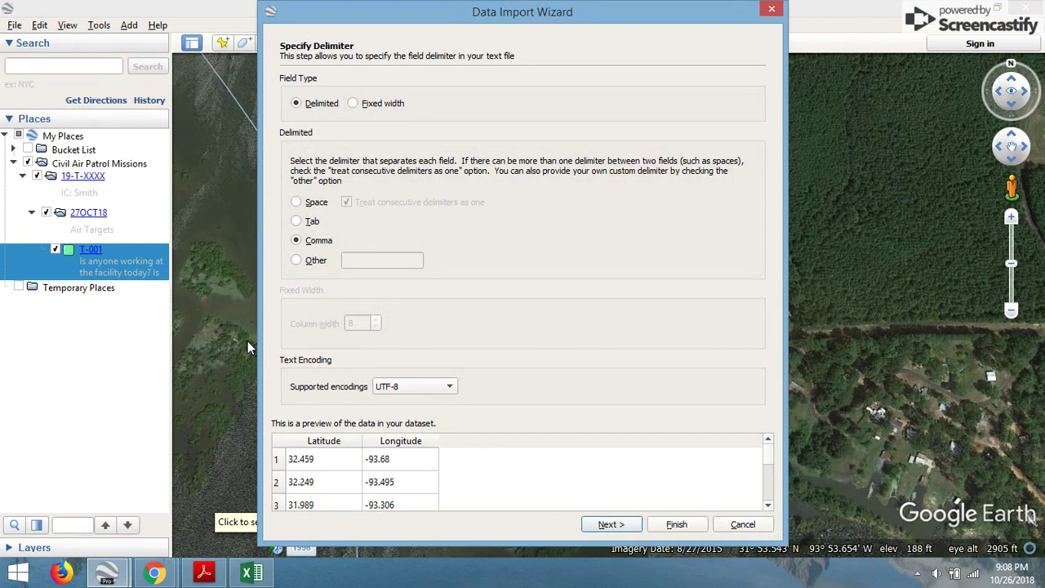
pyautogui.click(665, 525)
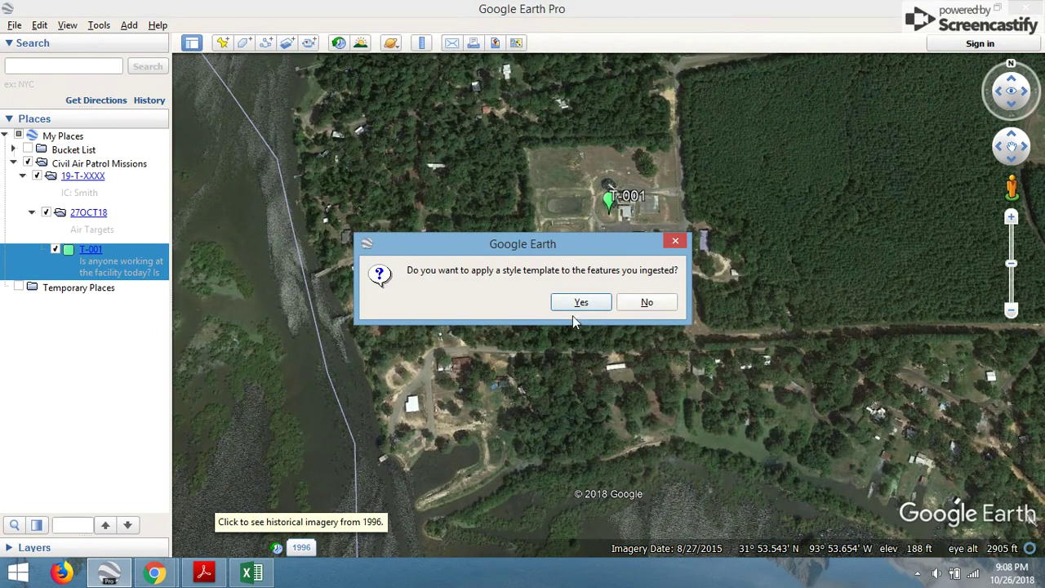
# Step: Apply a new style template with default settings to the imported targets and save it as Target List.kst, replacing the existing file
pyautogui.click(577, 307)
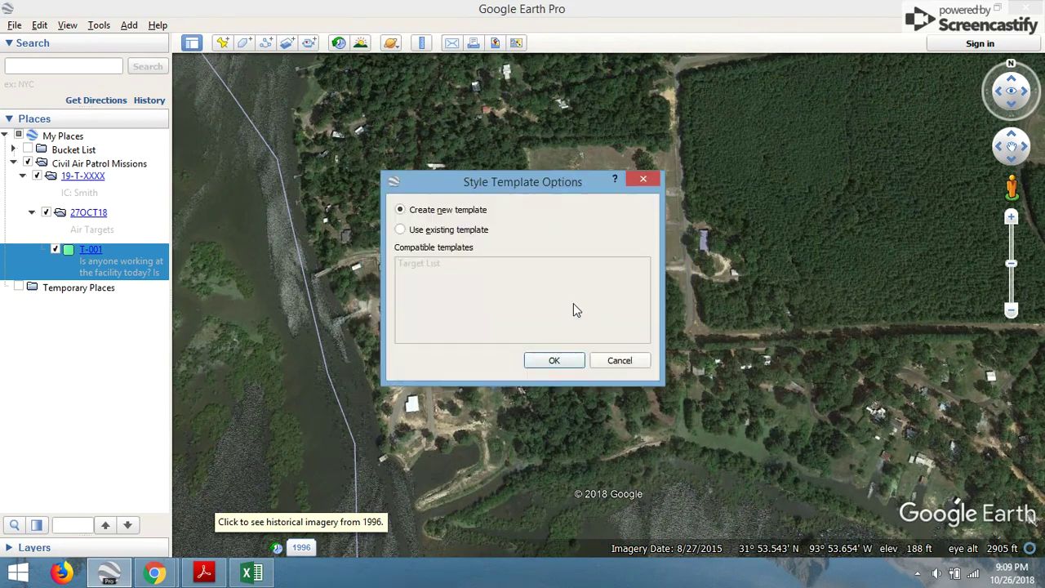
pyautogui.click(542, 368)
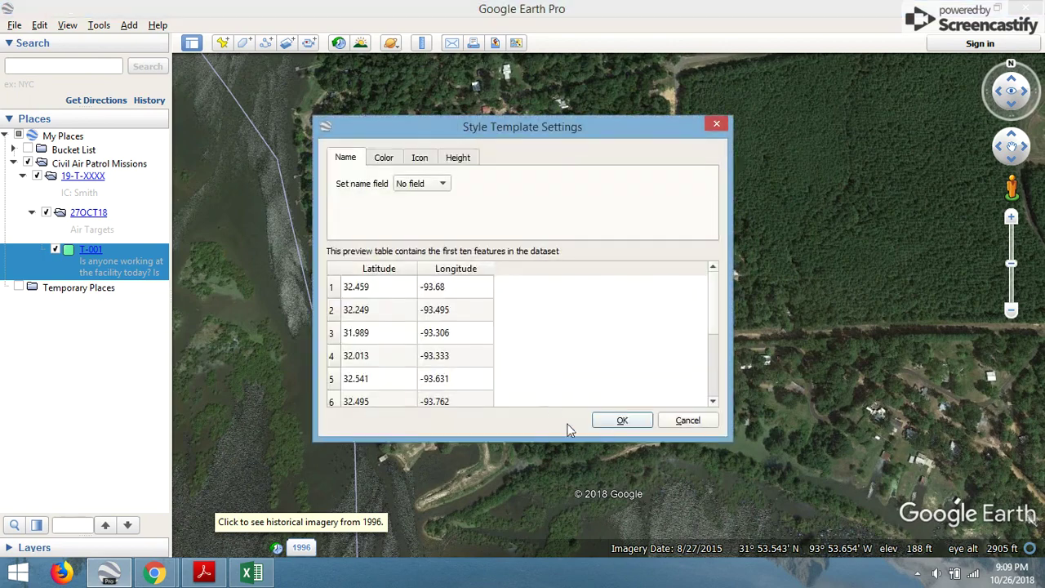
pyautogui.click(596, 425)
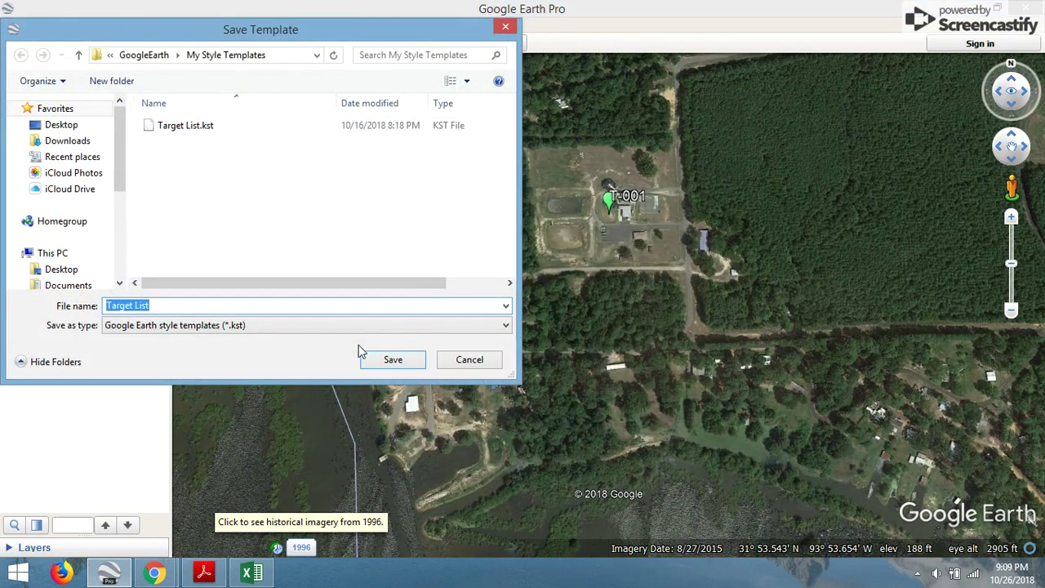
pyautogui.click(207, 135)
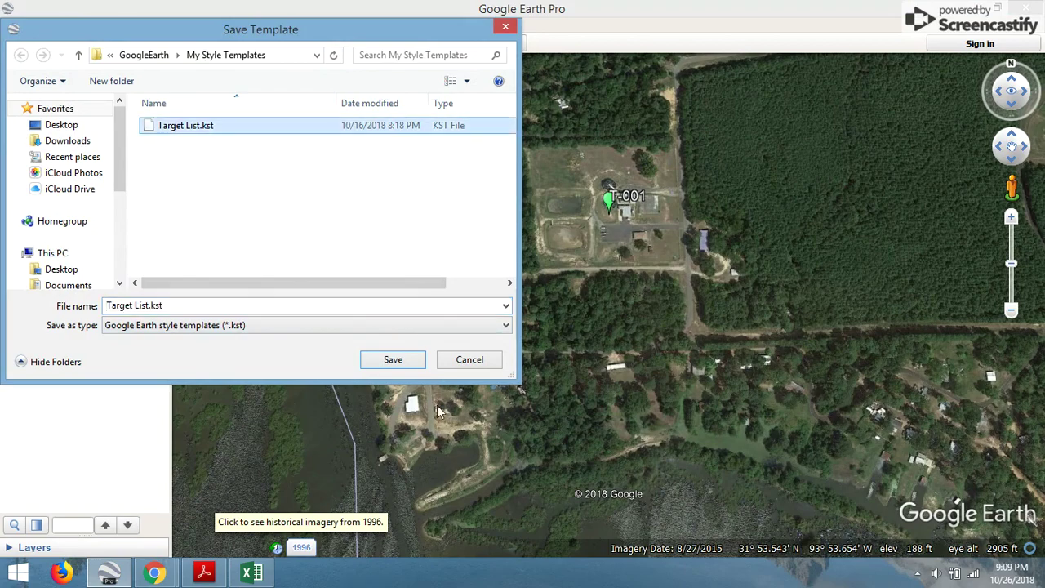
pyautogui.click(410, 366)
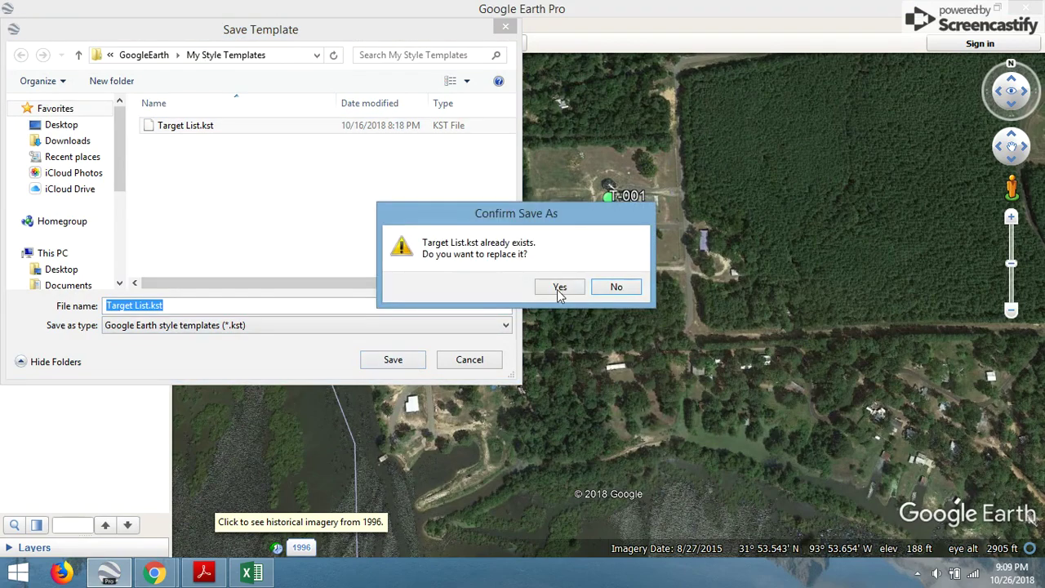
pyautogui.click(558, 288)
# Step: Expand the imported Target List.csv down to its individual placemarks and show the whole Target List folder on the map
pyautogui.scroll(-5, 553, 294)
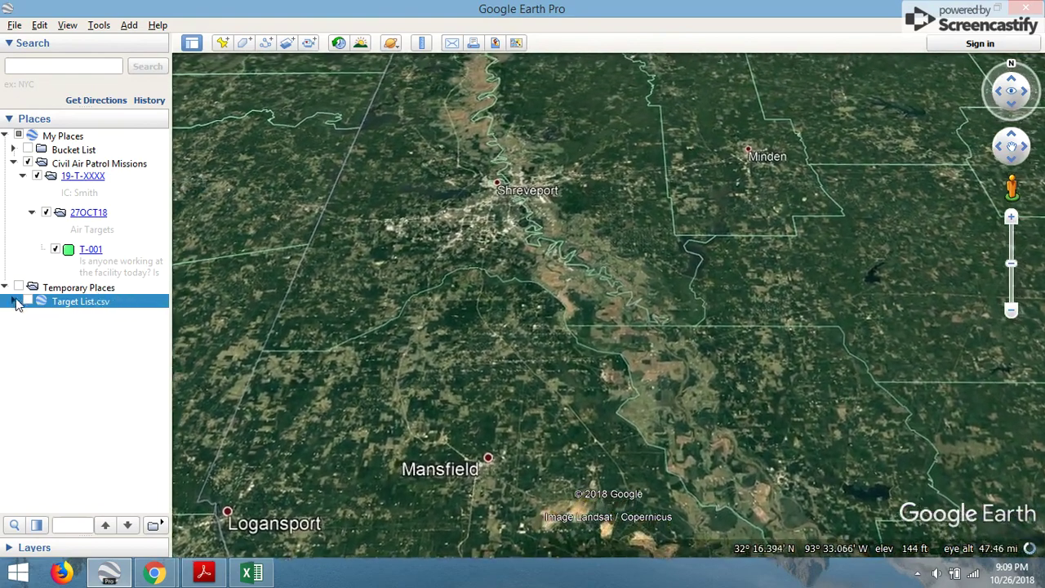
pyautogui.click(15, 302)
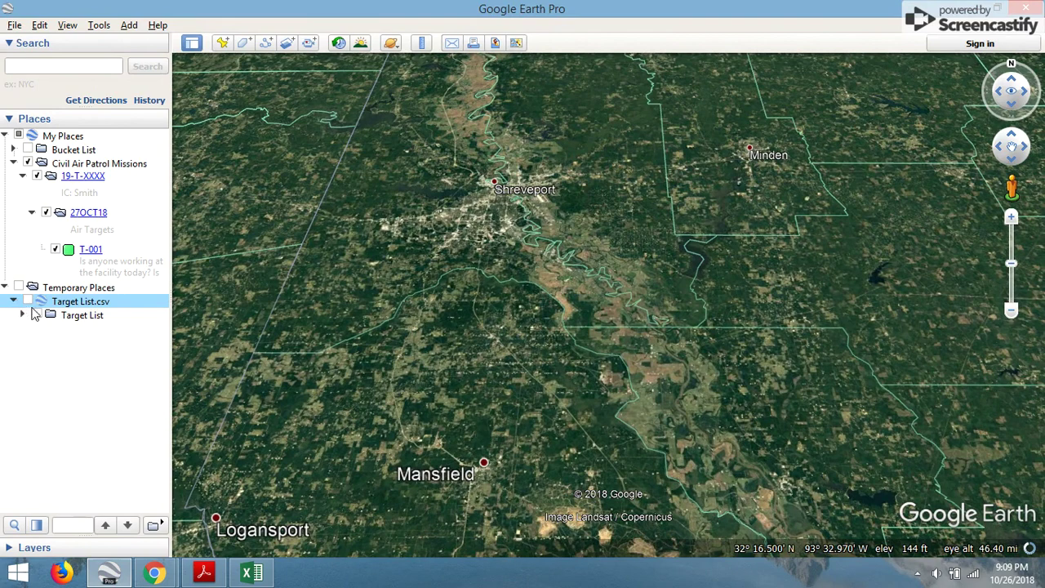
pyautogui.click(22, 315)
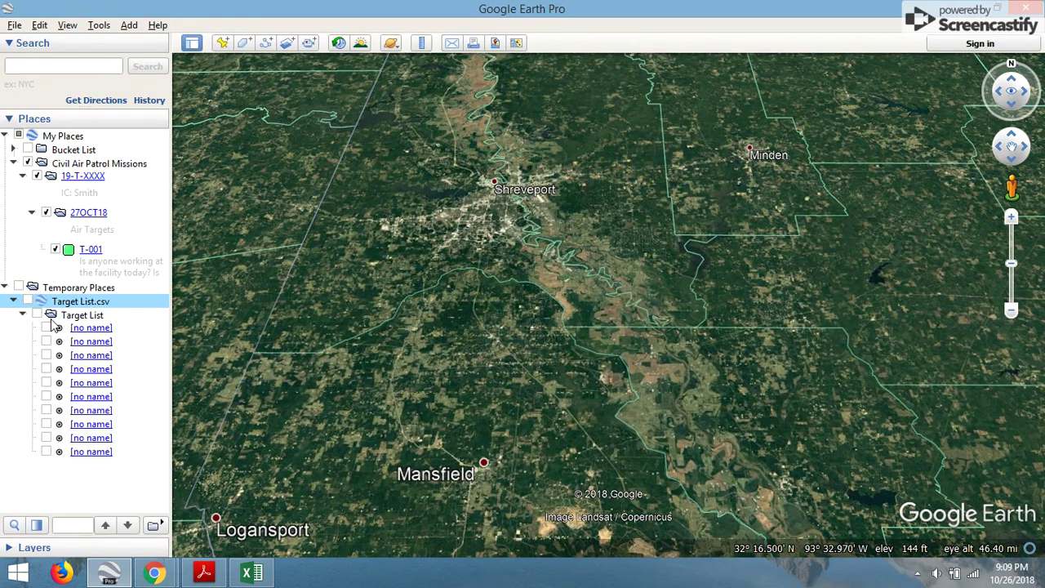
pyautogui.click(37, 315)
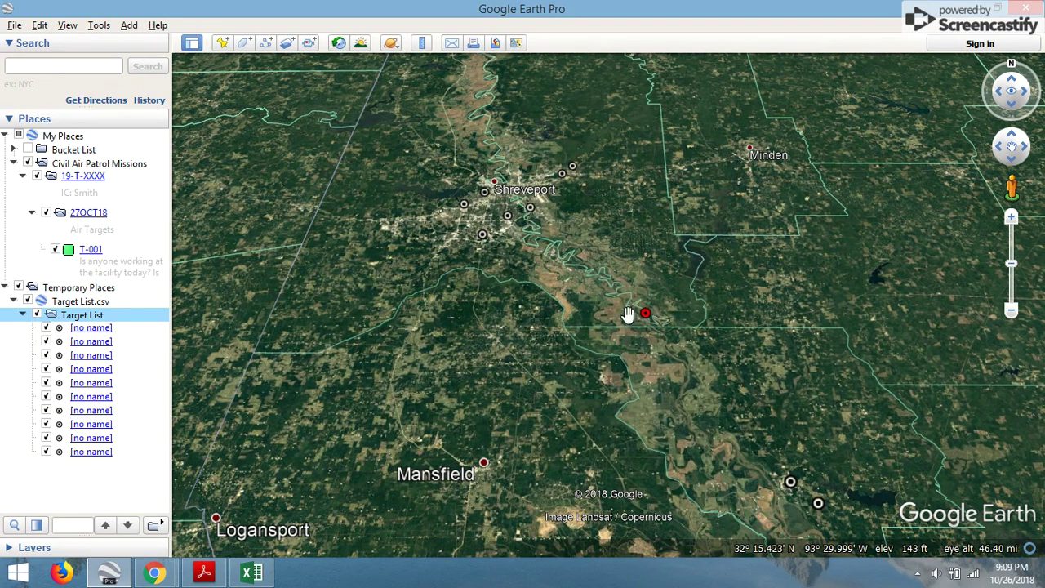
# Step: Name the first unnamed placemark in the Target List folder "Highway Bridge" and give it the description "Is there any damage?"
pyautogui.click(95, 329)
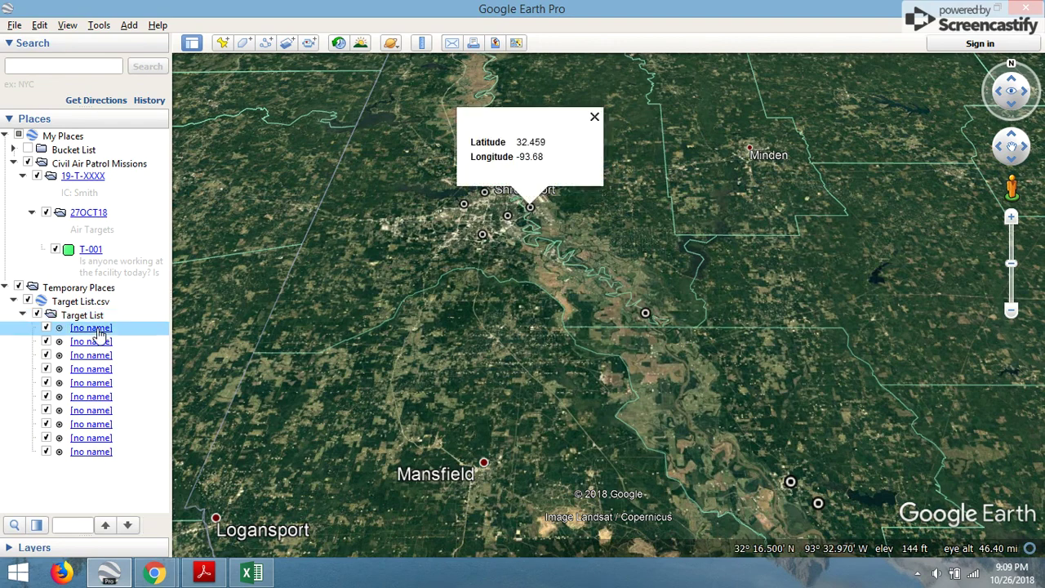
pyautogui.rightClick(97, 331)
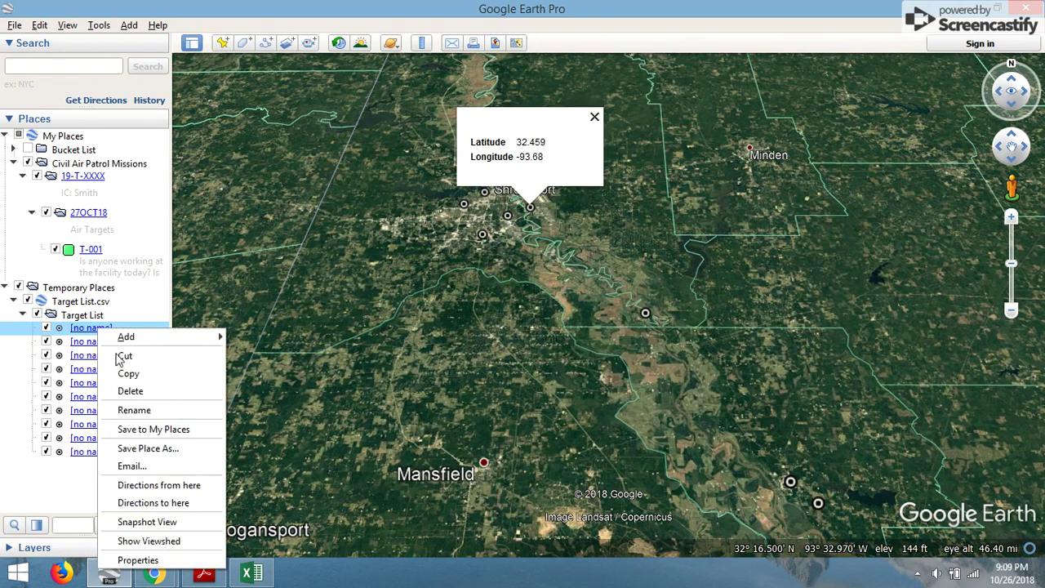
pyautogui.click(135, 559)
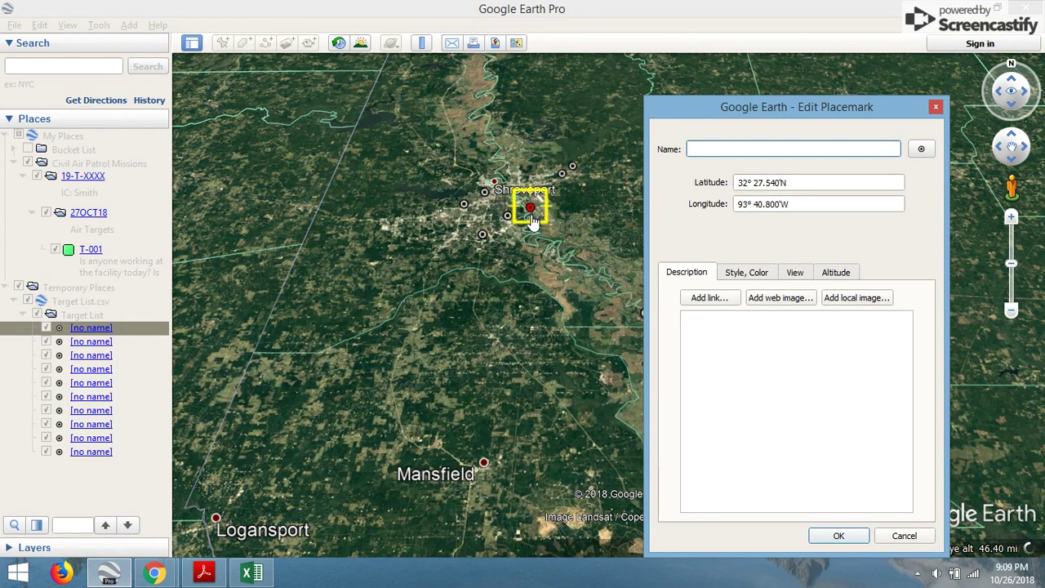
pyautogui.scroll(5, 531, 210)
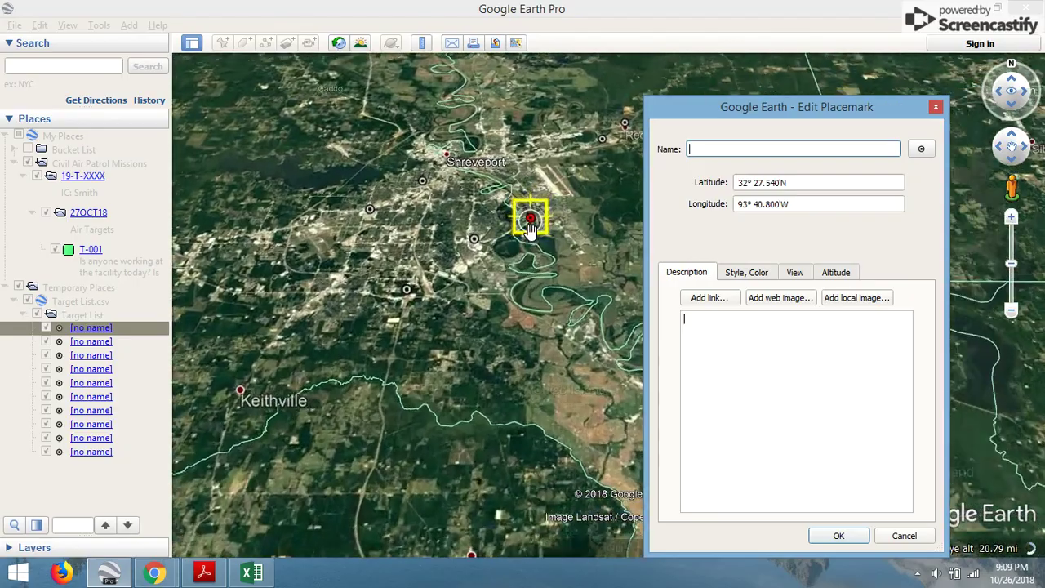
pyautogui.scroll(5, 531, 218)
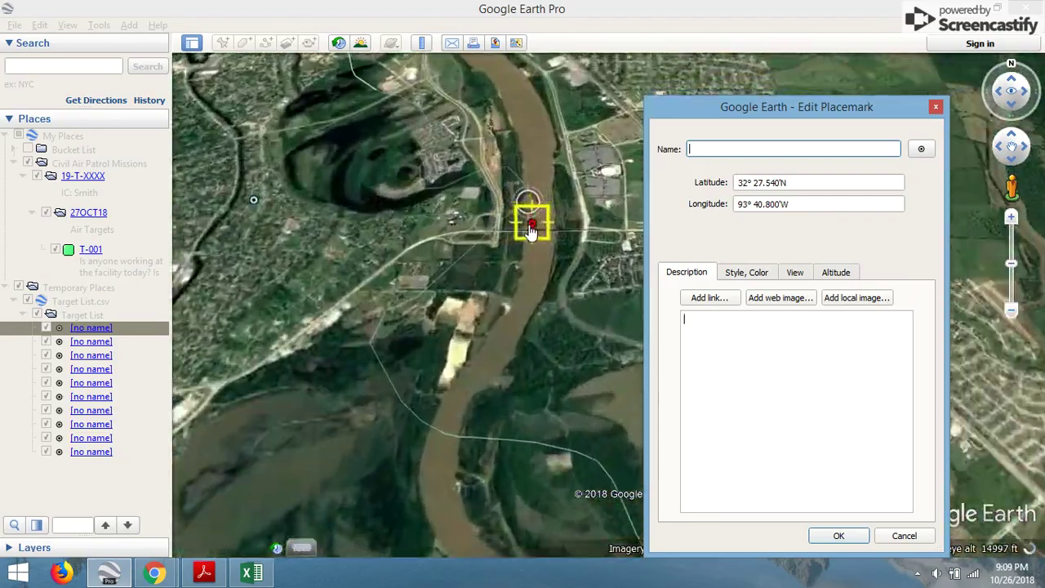
pyautogui.scroll(3, 533, 243)
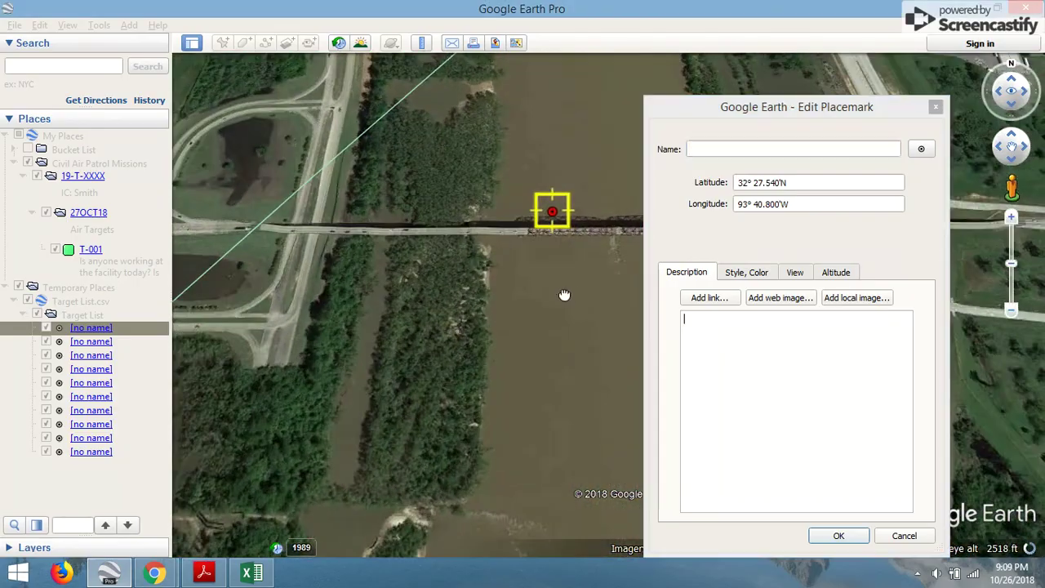
pyautogui.moveTo(570, 291); pyautogui.dragTo(443, 305)
pyautogui.click(724, 146)
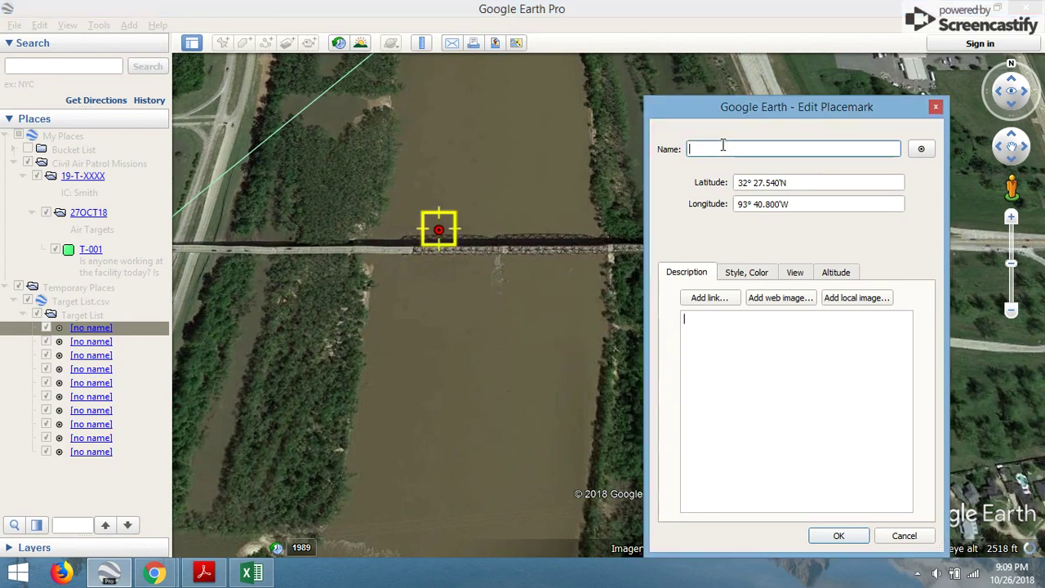
pyautogui.write('High')
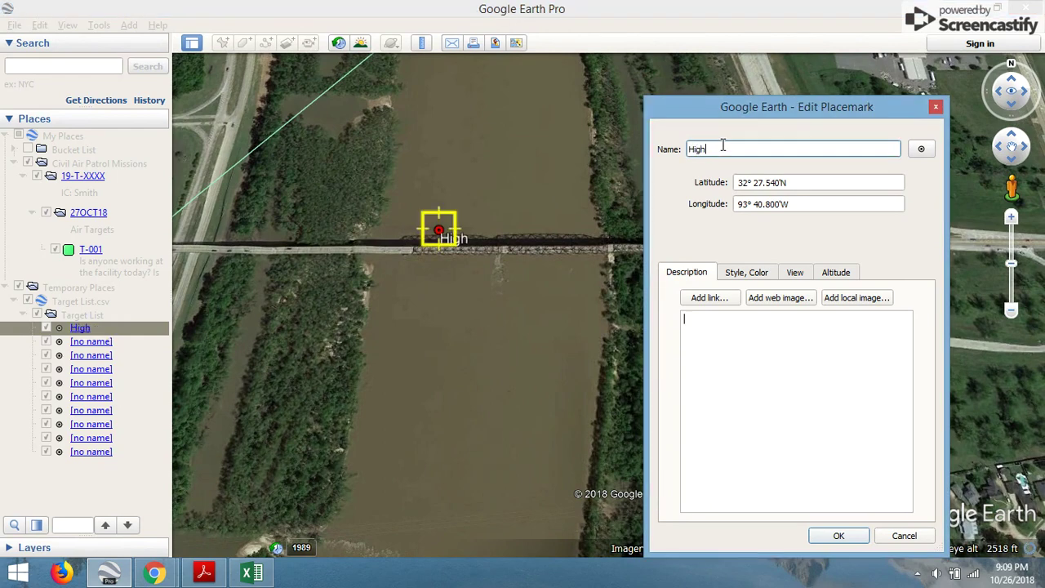
pyautogui.write('way Bridge')
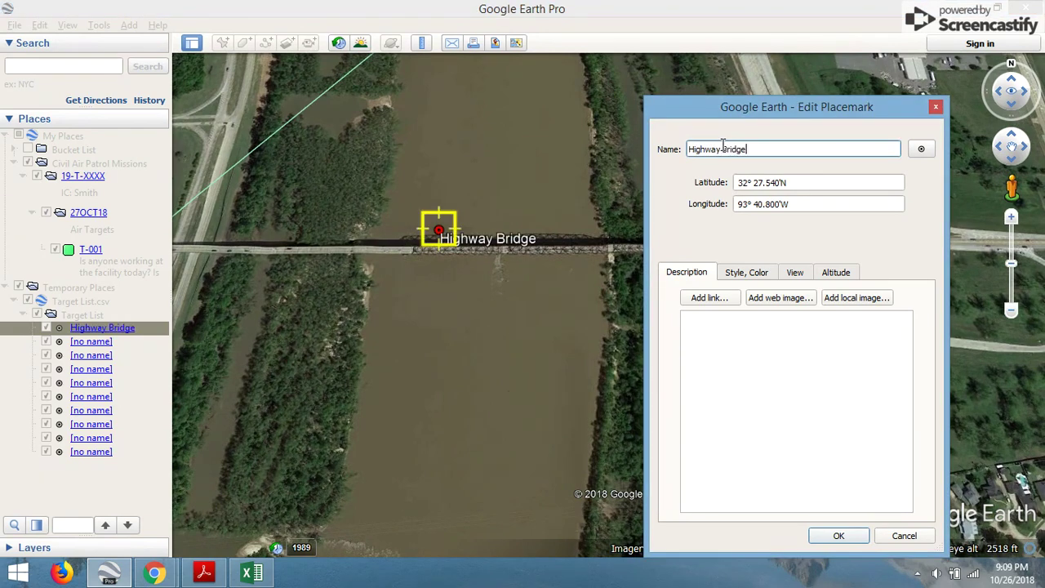
pyautogui.click(767, 342)
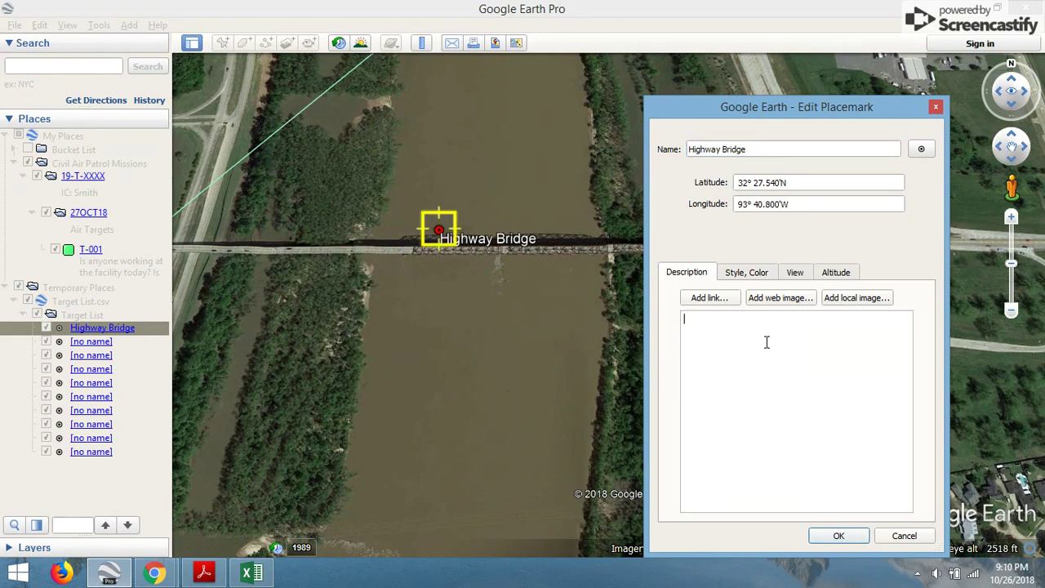
pyautogui.write('Is there any damage?')
# Step: Give the Highway Bridge placemark the blank green paddle icon and move it into the 27OCT18 mission folder
pyautogui.click(922, 152)
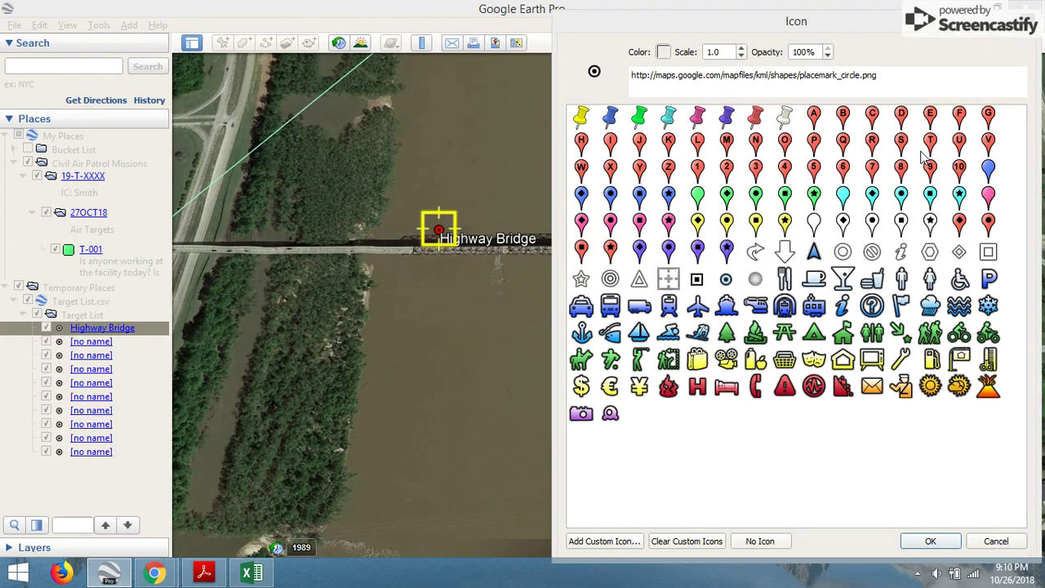
pyautogui.click(699, 202)
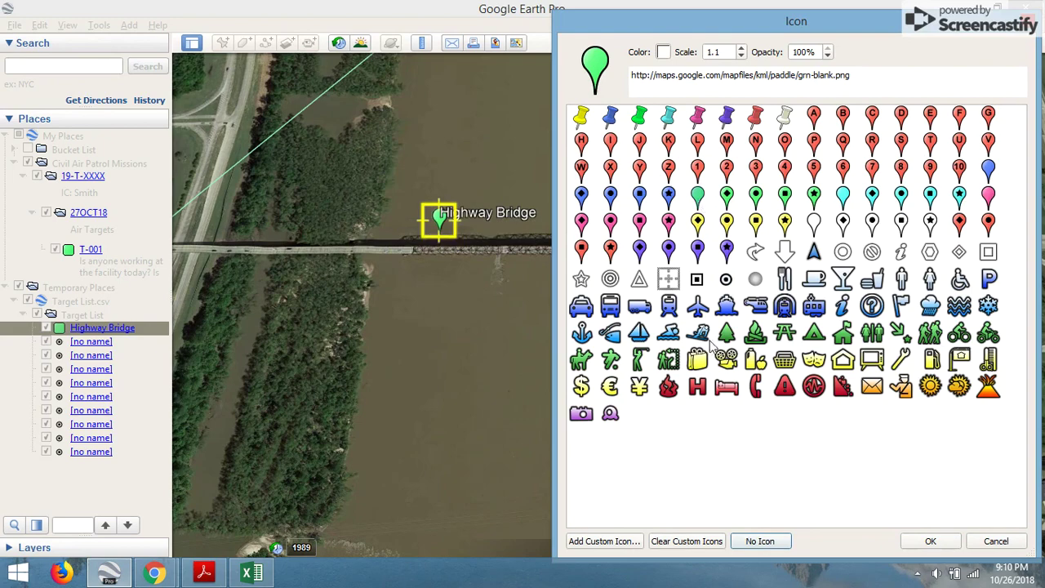
pyautogui.click(931, 542)
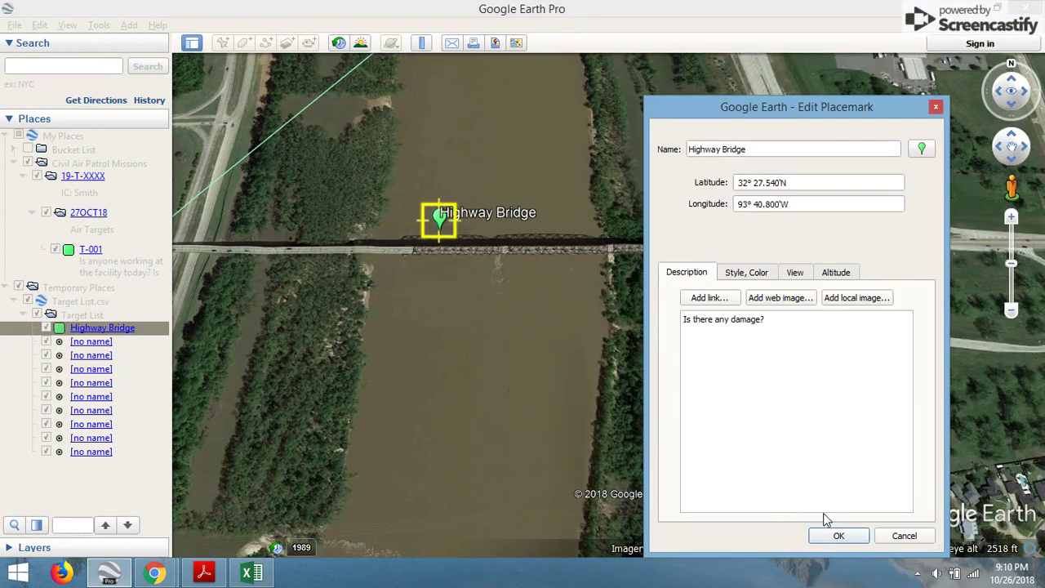
pyautogui.click(849, 538)
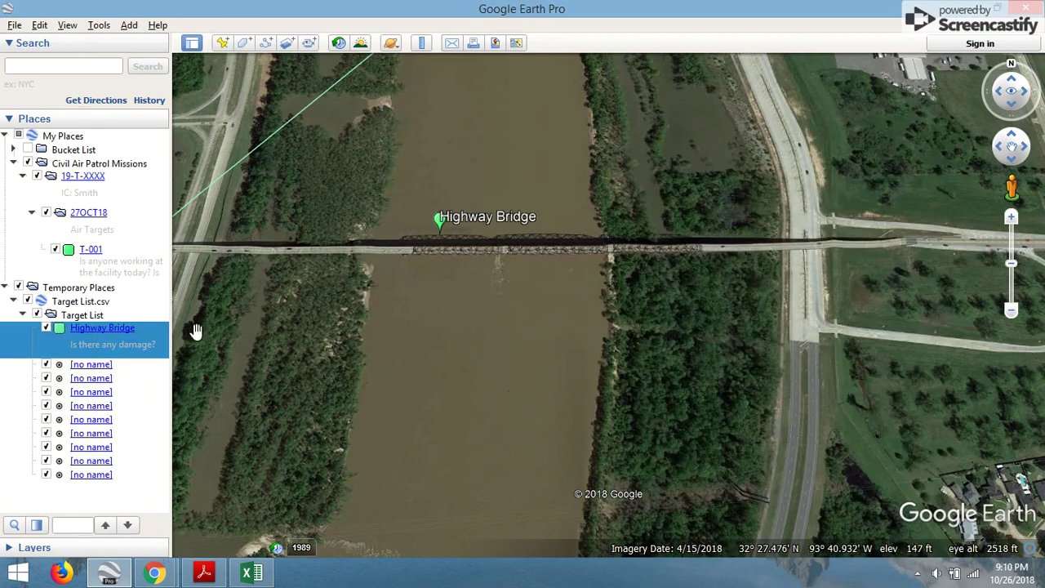
pyautogui.moveTo(67, 333); pyautogui.dragTo(83, 214)
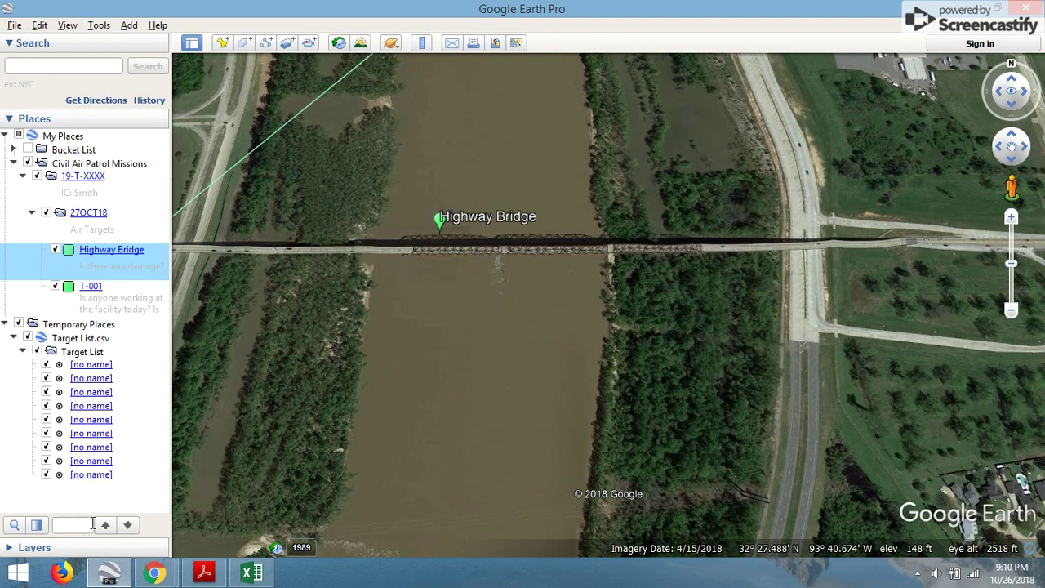
# Step: Collapse the 27OCT18 folder and save it to the Desktop as a KML file named 27OCT18
pyautogui.click(31, 214)
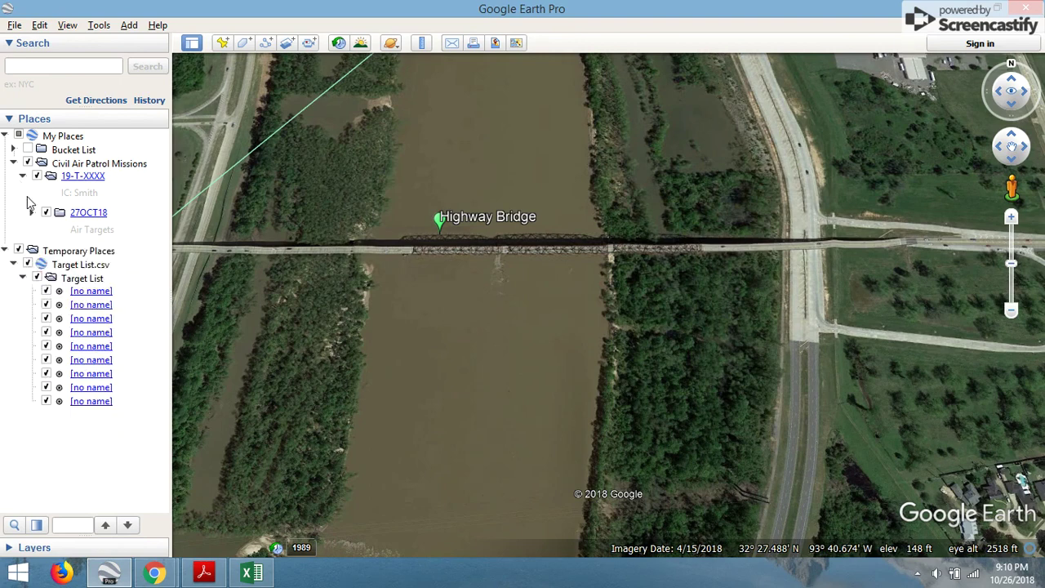
pyautogui.rightClick(88, 219)
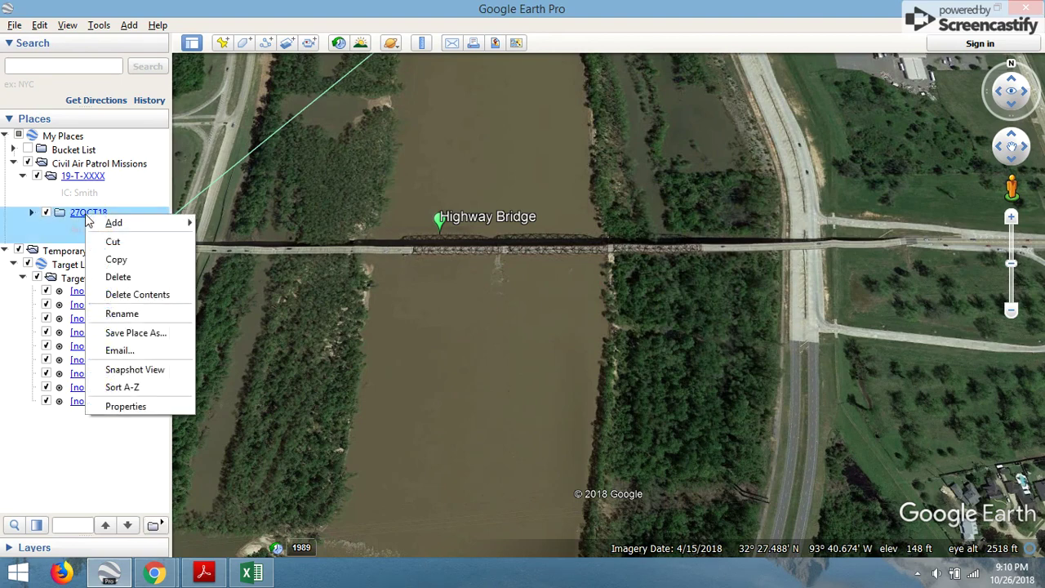
pyautogui.click(125, 331)
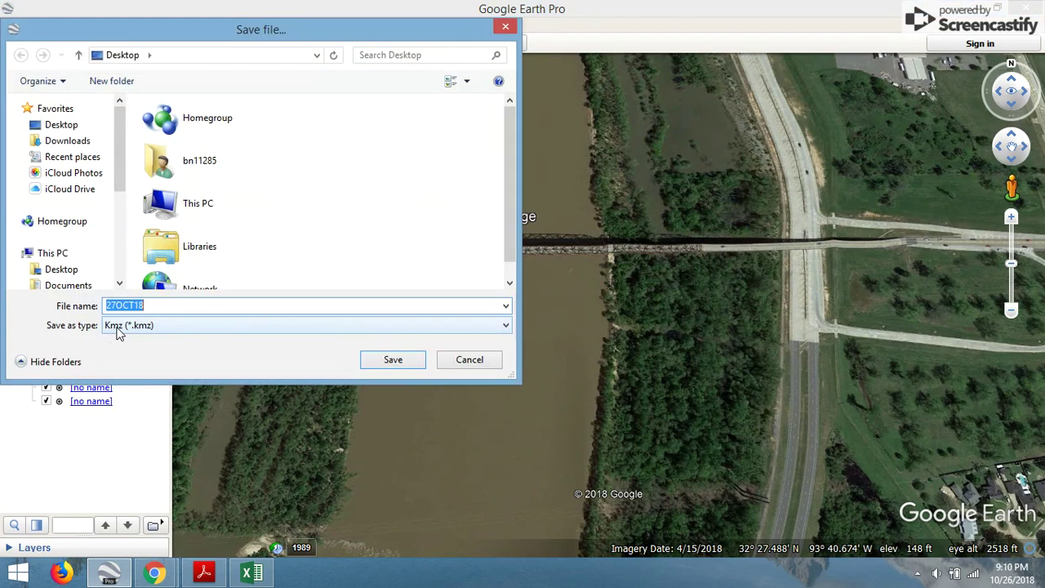
pyautogui.click(170, 329)
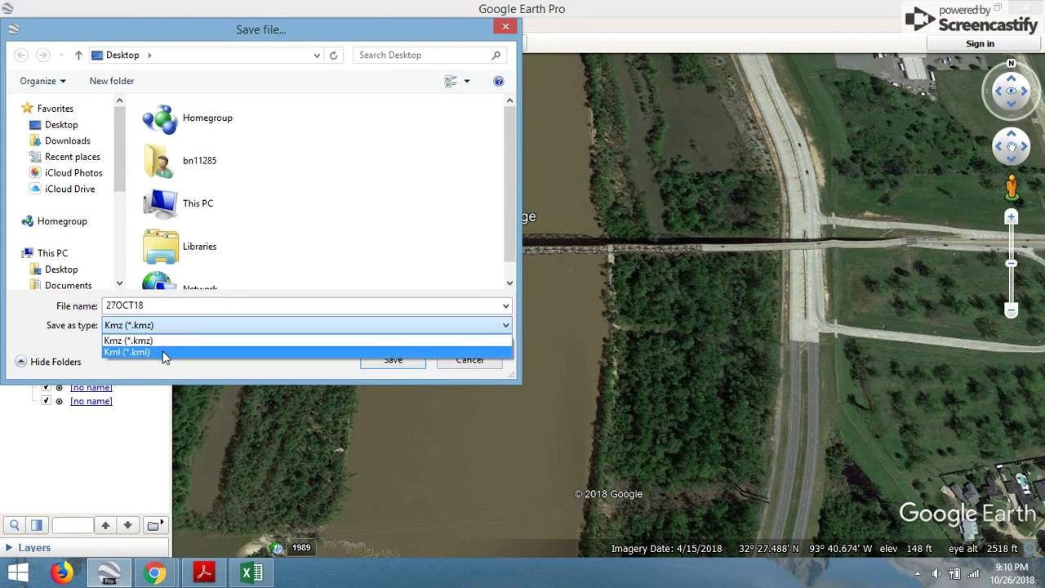
pyautogui.click(164, 353)
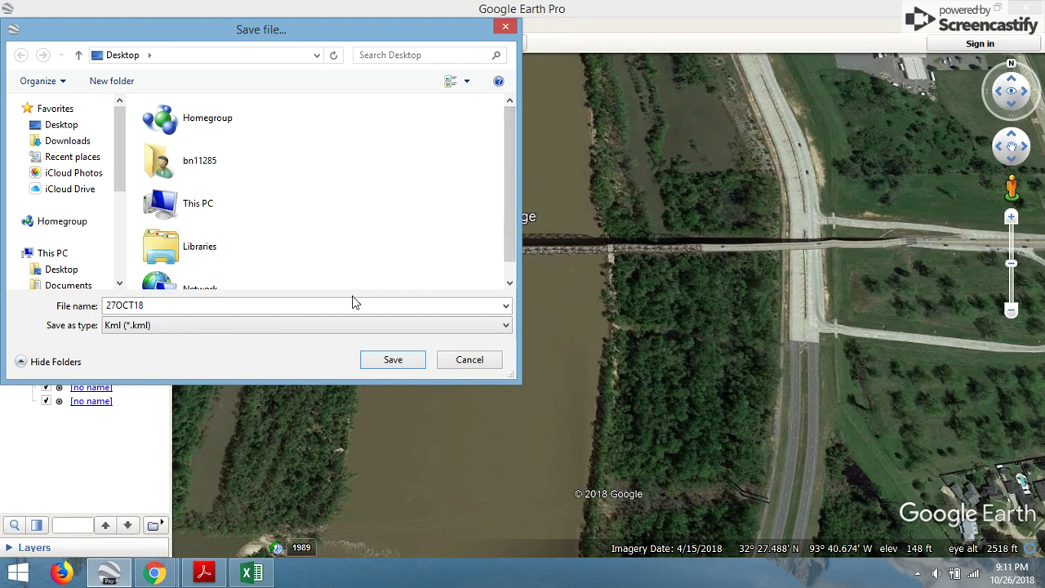
pyautogui.click(377, 366)
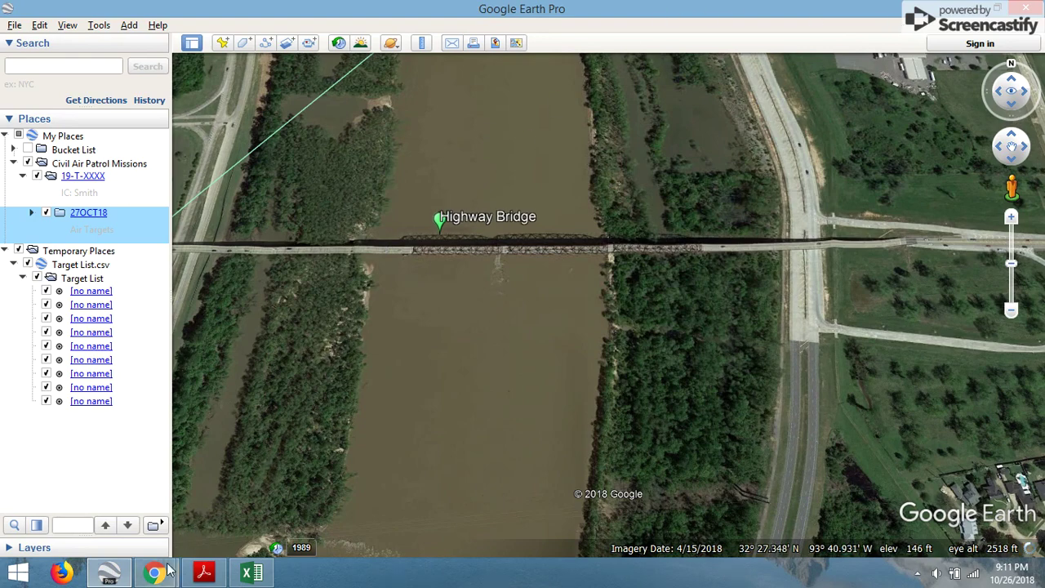
# Step: Switch to the WMIRS 2.0 Mission Edit page in Chrome and open the mission files of the LA-Misc mission
pyautogui.moveTo(163, 571)
pyautogui.click(133, 506)
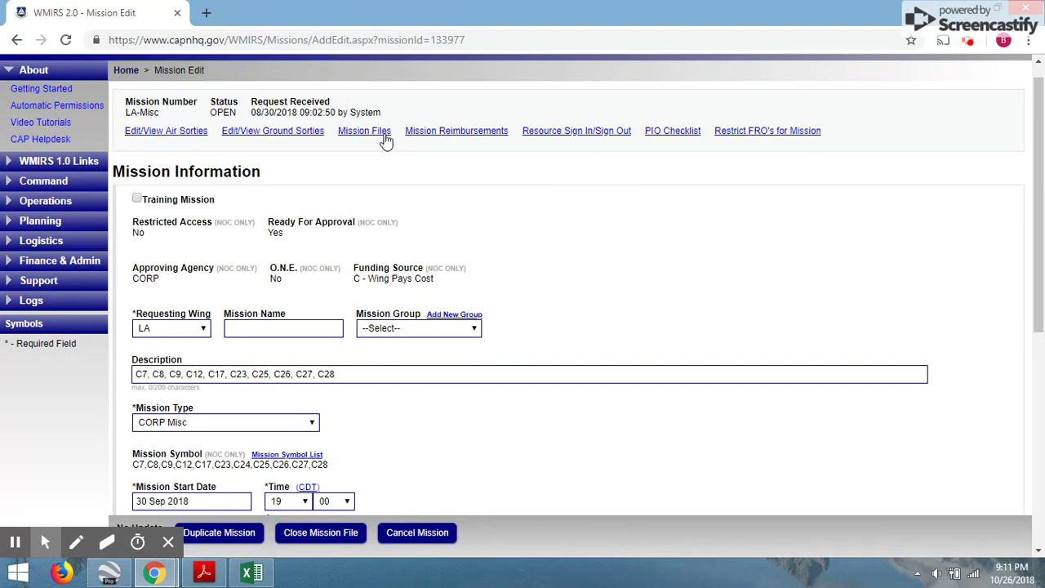
pyautogui.click(374, 132)
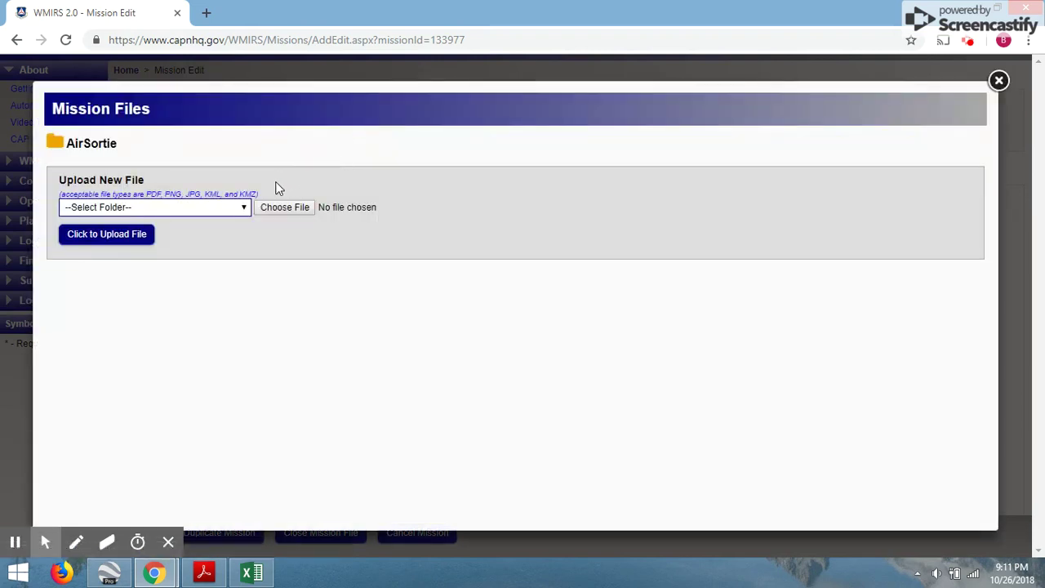
# Step: Upload 27OCT18.kml from the Desktop into the mission's Target Instructions folder
pyautogui.click(239, 209)
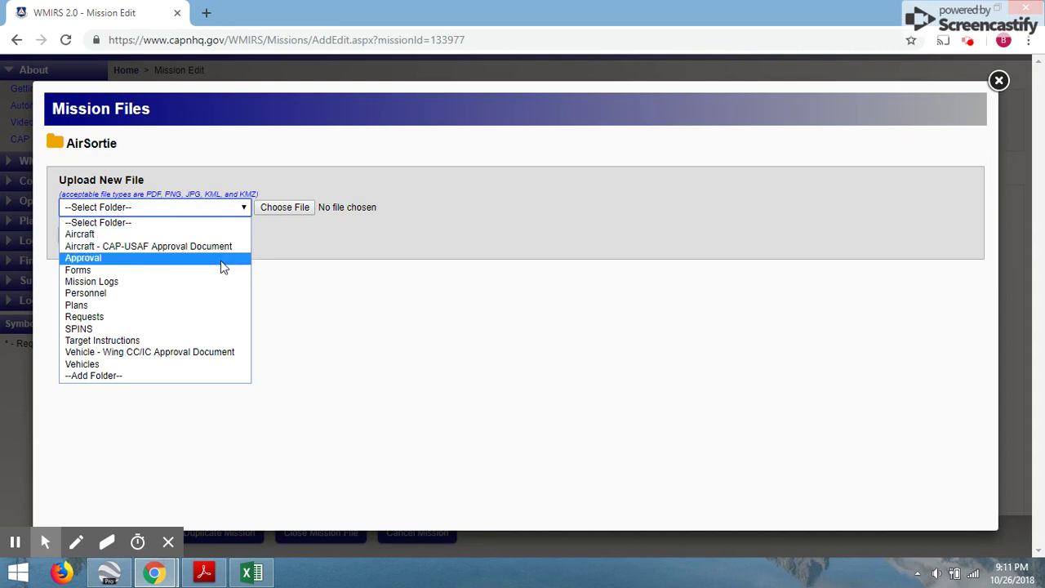
pyautogui.click(220, 338)
pyautogui.click(291, 212)
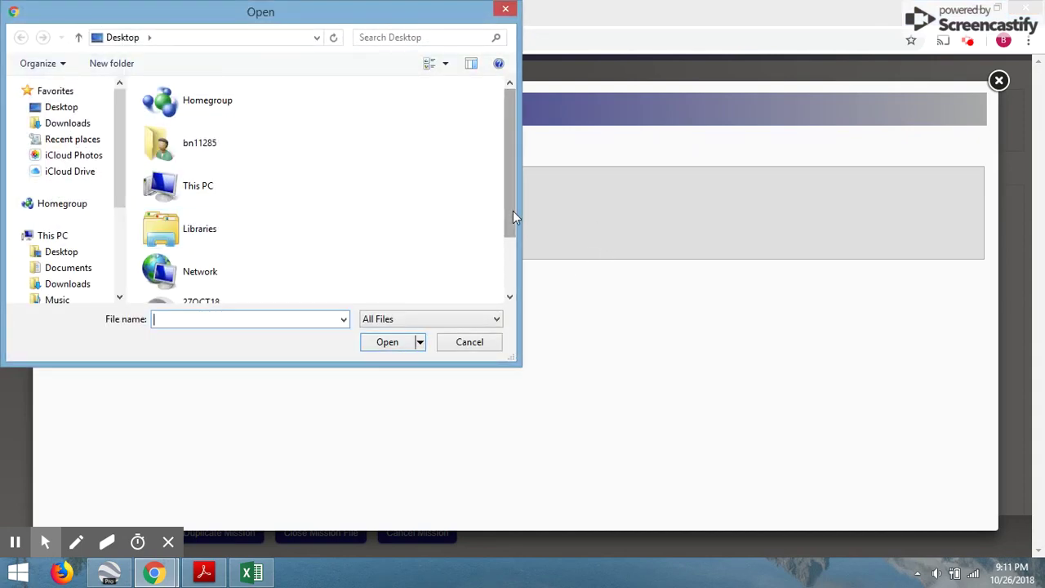
pyautogui.moveTo(513, 216); pyautogui.dragTo(513, 261)
pyautogui.click(188, 245)
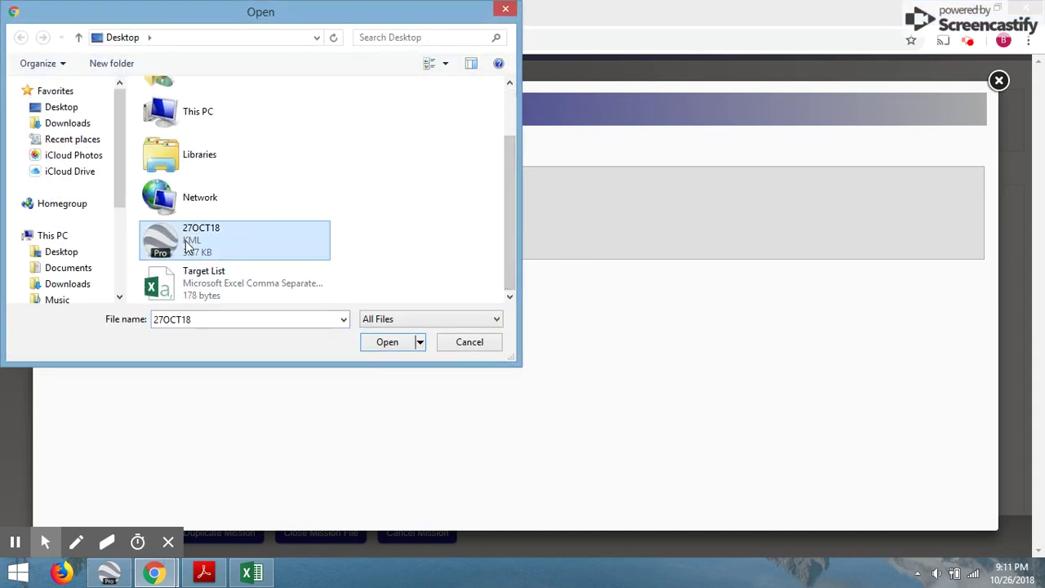
pyautogui.doubleClick(188, 245)
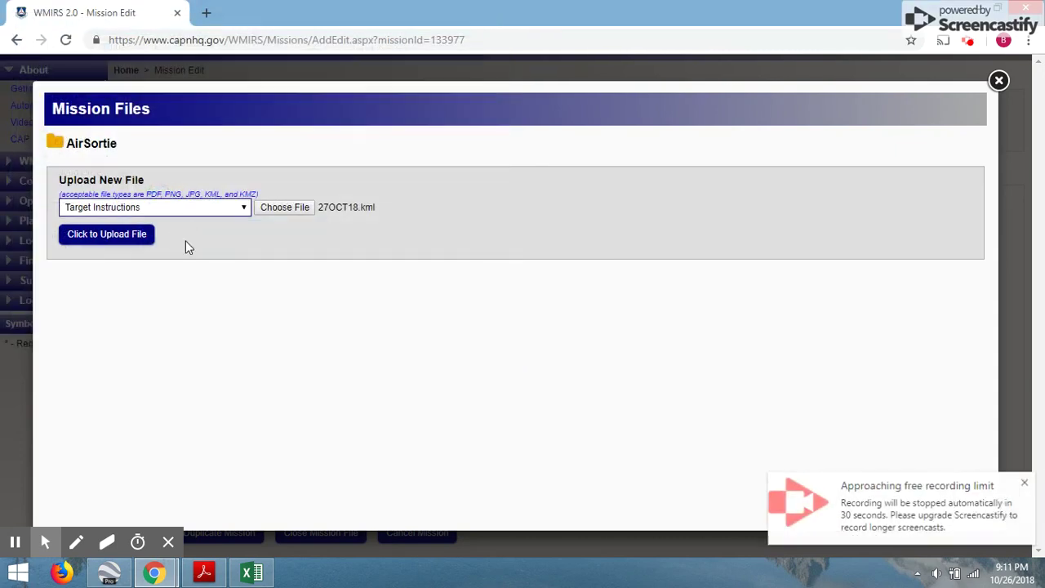
pyautogui.click(144, 239)
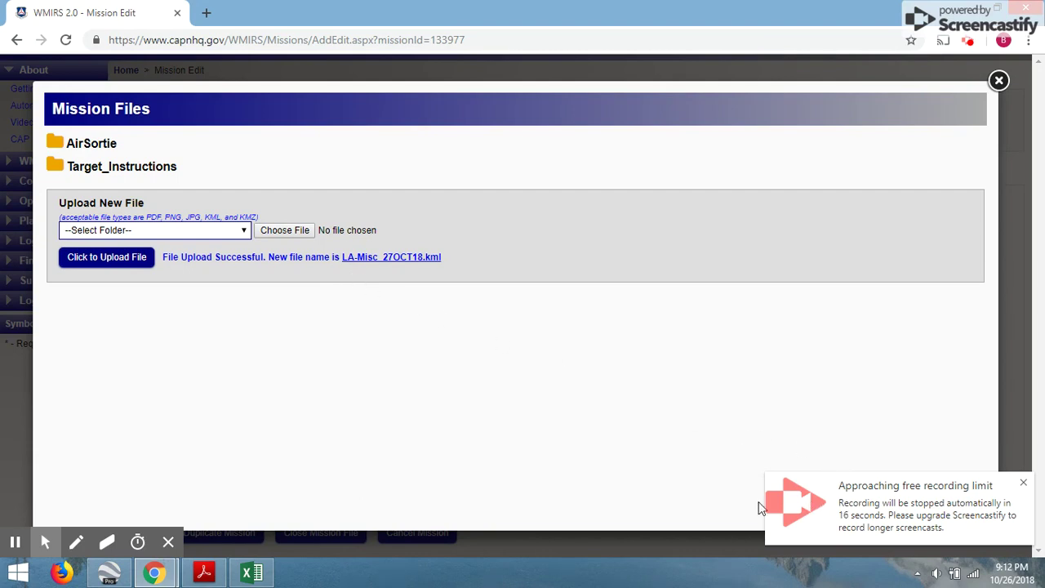
pyautogui.moveTo(155, 572)
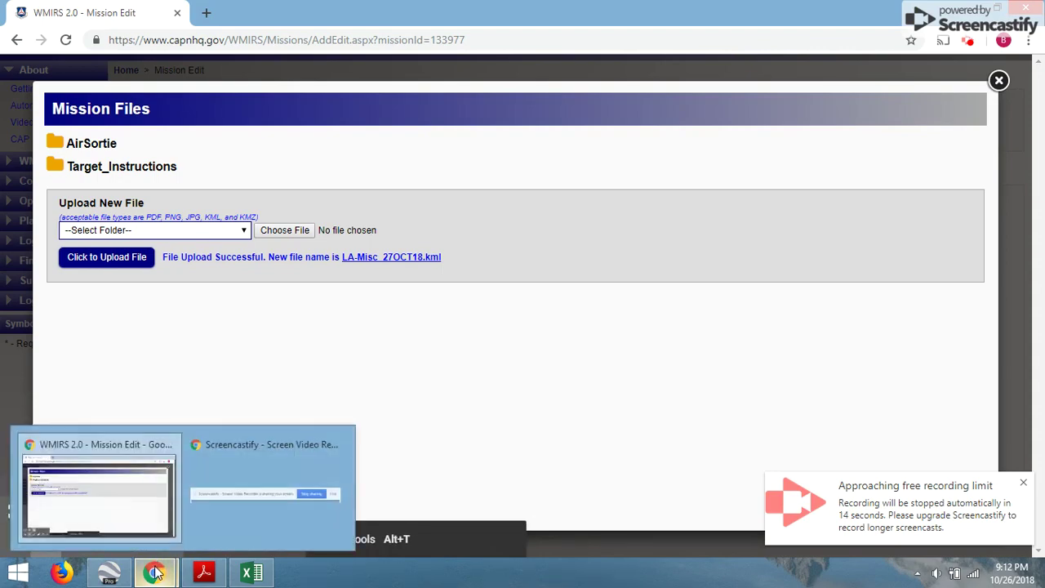
pyautogui.click(262, 506)
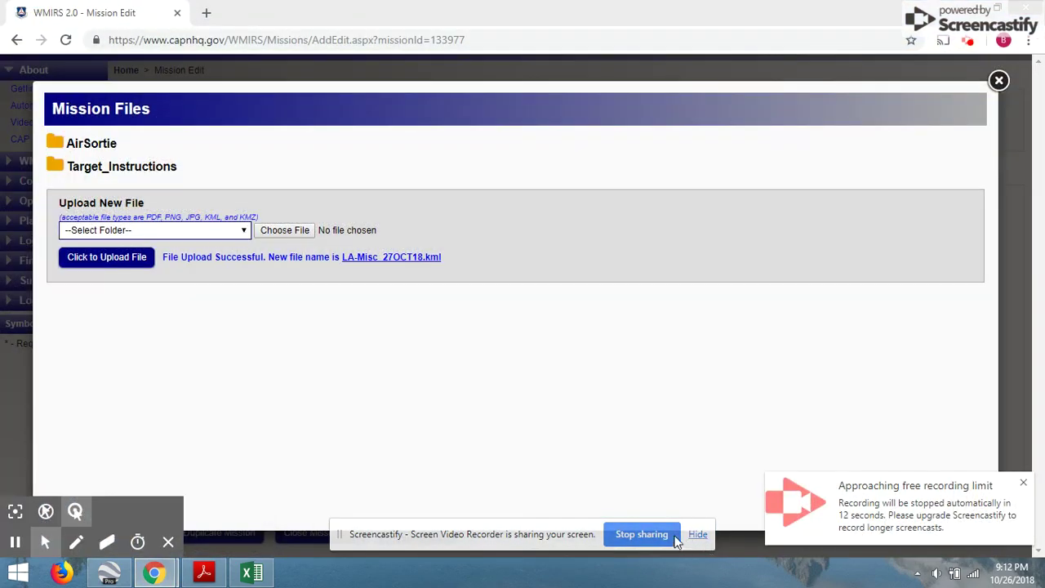